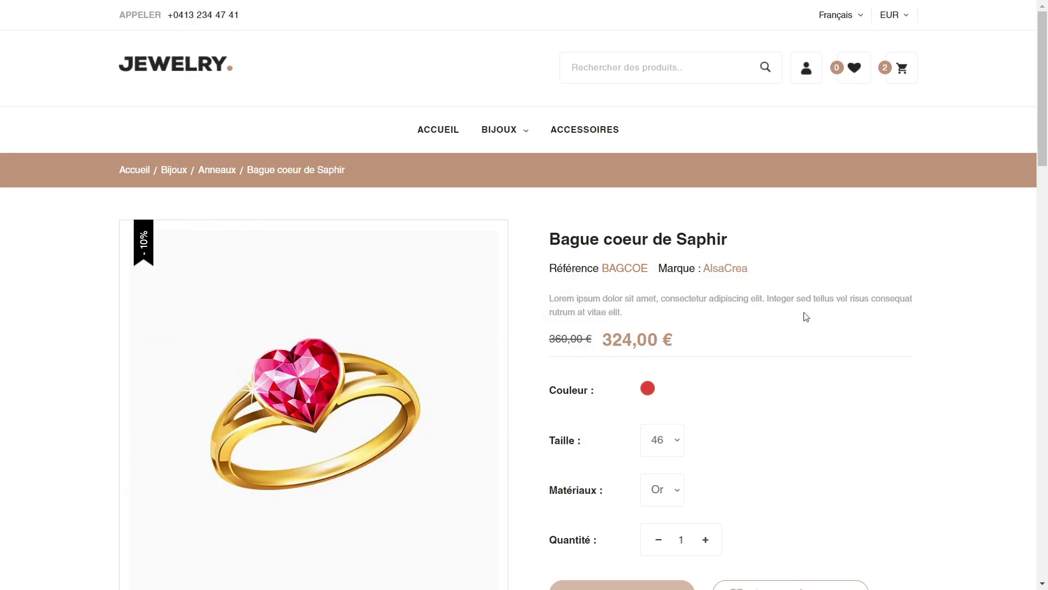
{"action": "scroll", "coordinate": [853, 290], "scroll_direction": "down", "scroll_amount": 1}
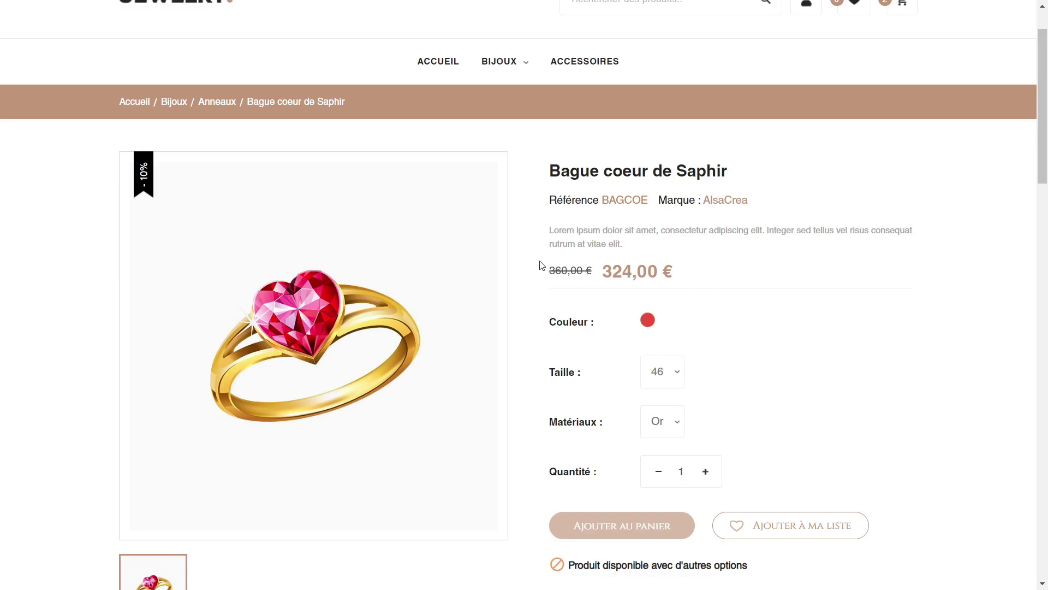
{"action": "scroll", "coordinate": [920, 306], "scroll_direction": "up", "scroll_amount": 1}
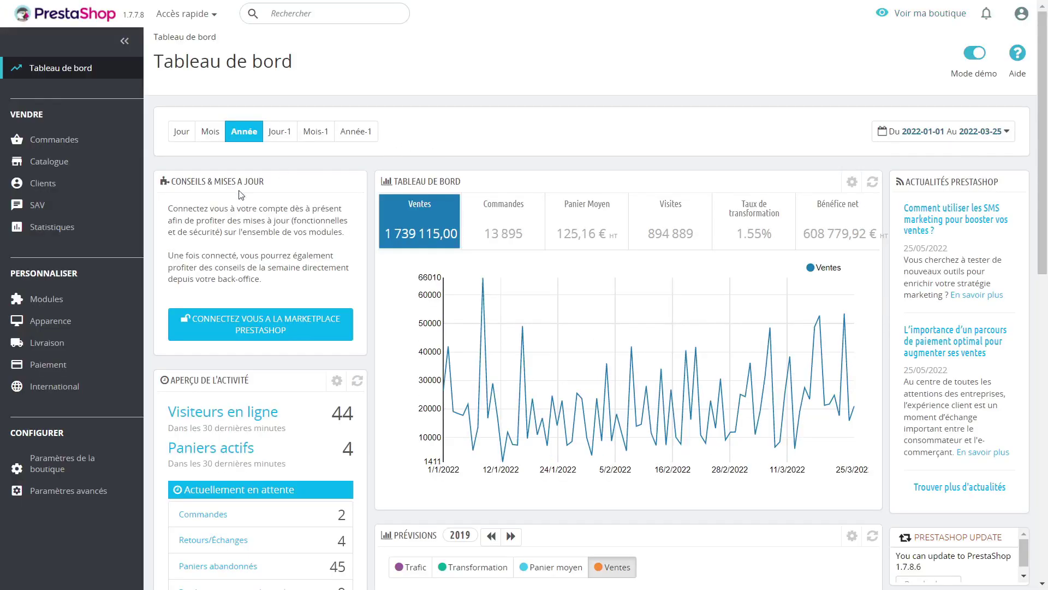
Open the Client group for editing from the customer group settings and look at its discount field.
{"action": "mouse_move", "coordinate": [107, 459]}
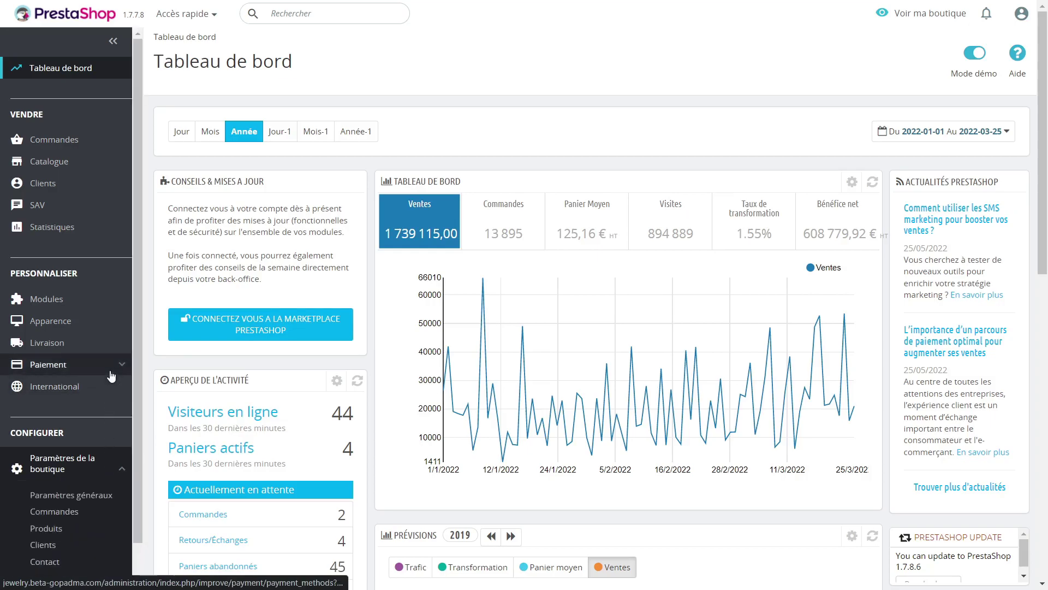
{"action": "scroll", "coordinate": [110, 376], "scroll_direction": "down", "scroll_amount": 2}
{"action": "left_click", "coordinate": [55, 473]}
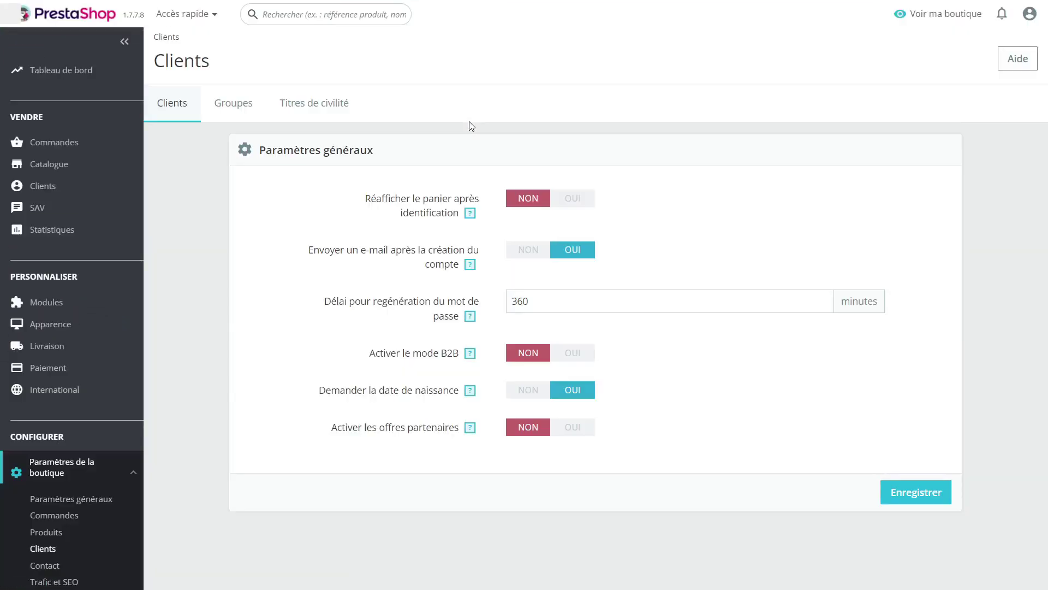
{"action": "left_click", "coordinate": [219, 107]}
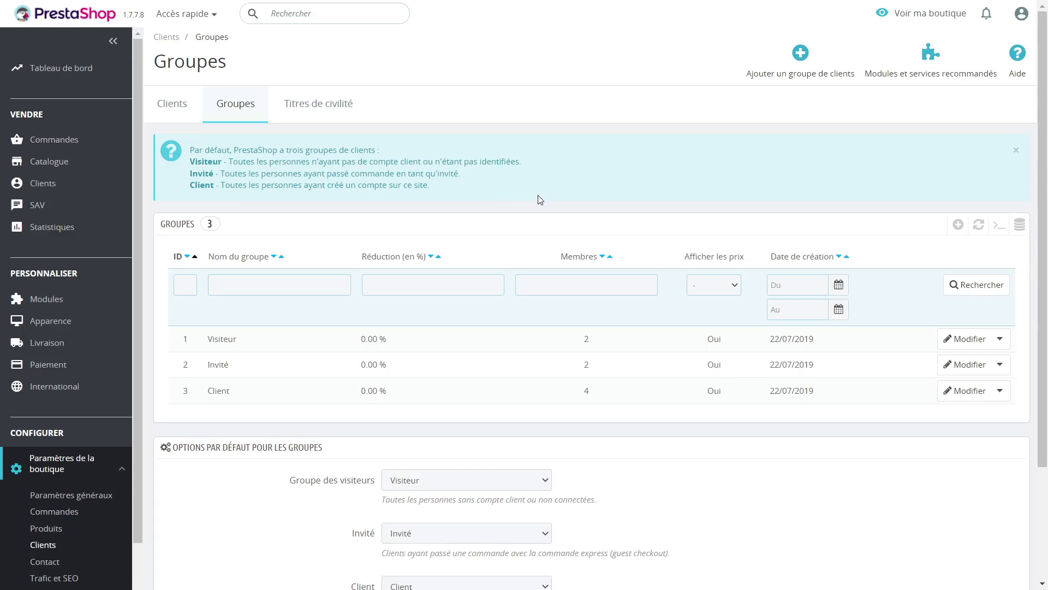
{"action": "scroll", "coordinate": [539, 195], "scroll_direction": "down", "scroll_amount": 1}
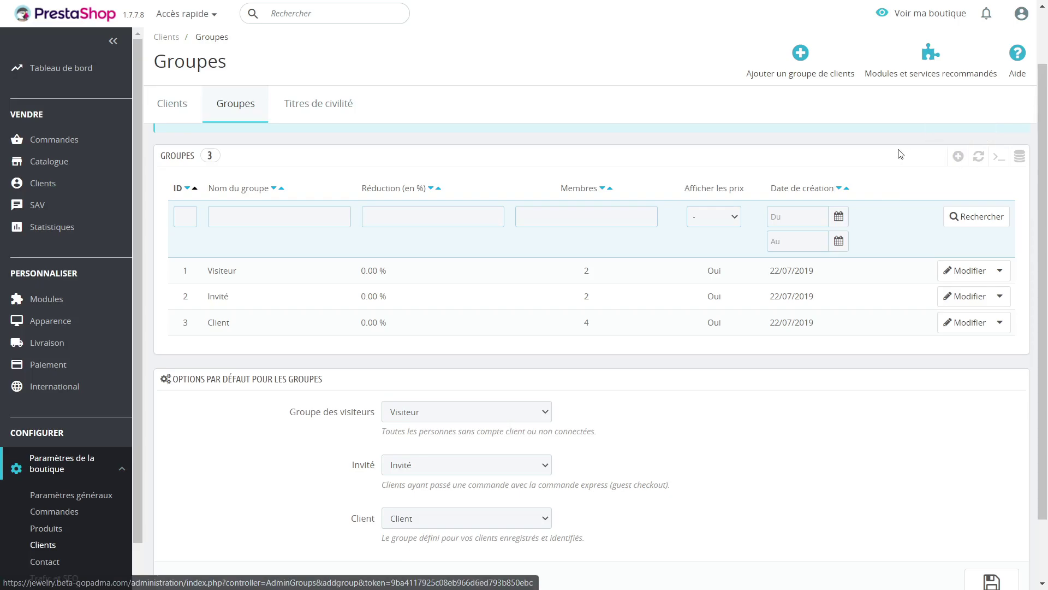
{"action": "left_click", "coordinate": [965, 323]}
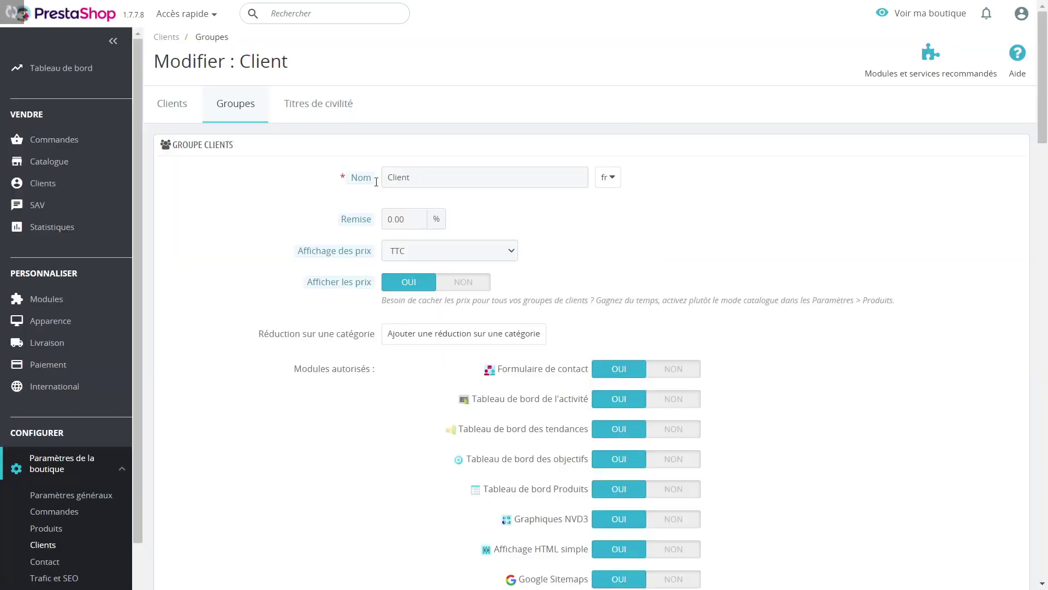
{"action": "mouse_move", "coordinate": [355, 223]}
Open the product Bague coeur de Saphir from the catalogue and show the specific prices in its pricing settings.
{"action": "mouse_move", "coordinate": [50, 162]}
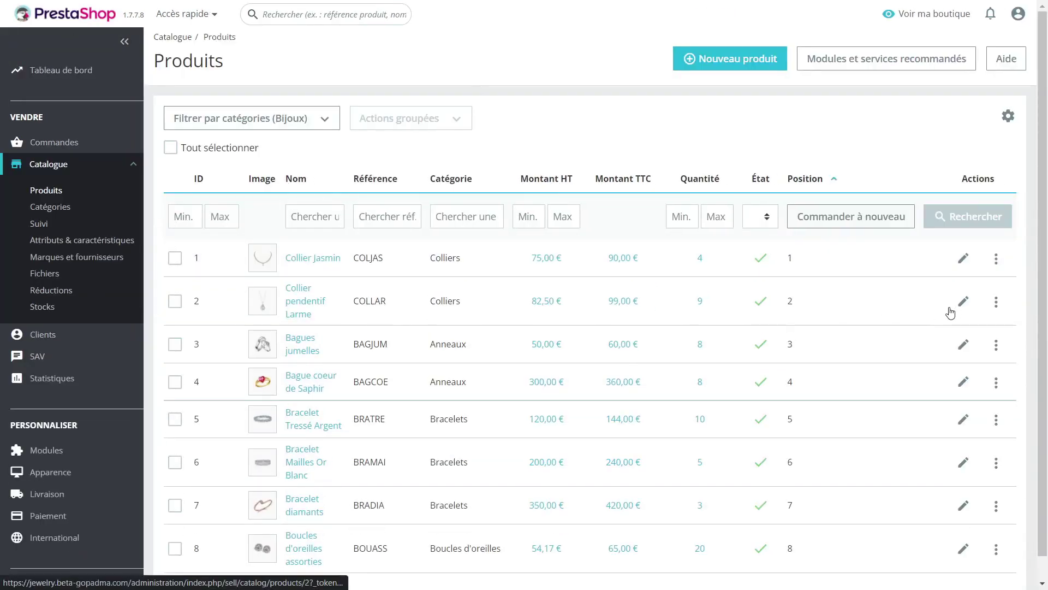
{"action": "left_click", "coordinate": [963, 381]}
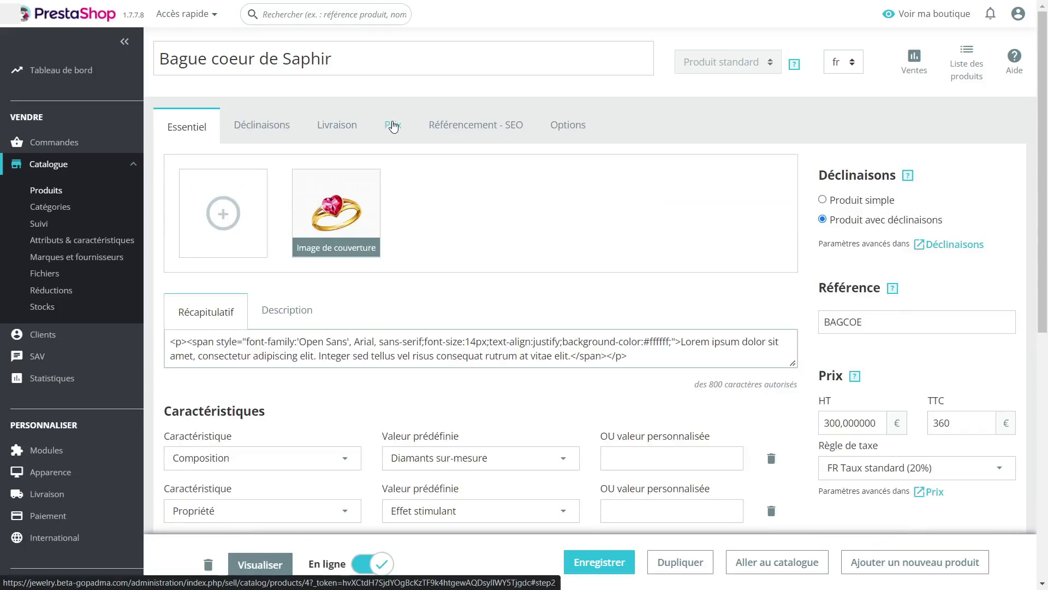
{"action": "left_click", "coordinate": [393, 125]}
{"action": "scroll", "coordinate": [556, 209], "scroll_direction": "down", "scroll_amount": 5}
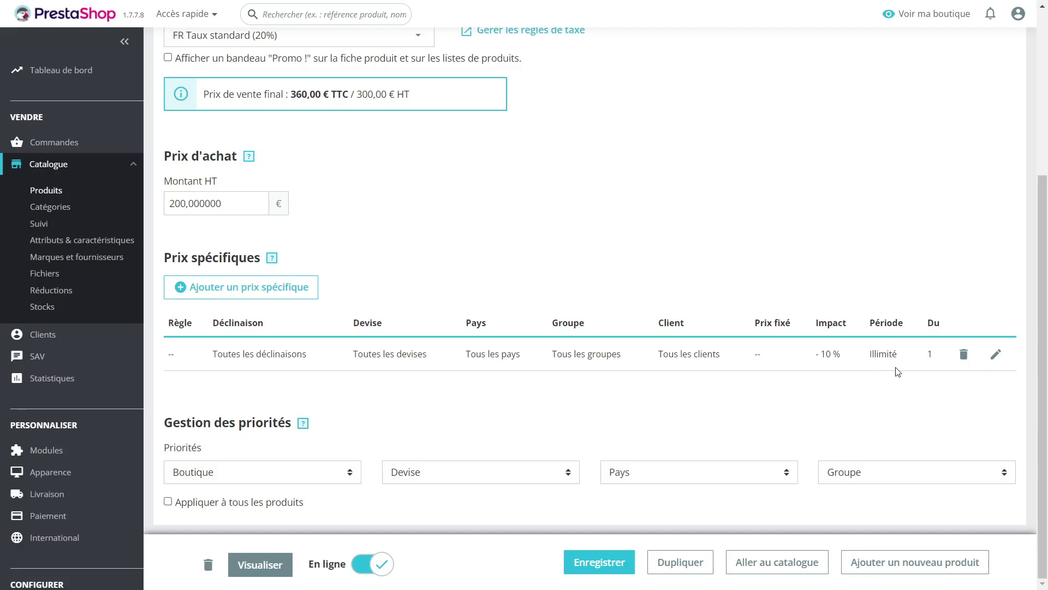
Start a new specific price for the ring and view its client field and the combinations it can apply to.
{"action": "left_click", "coordinate": [295, 287]}
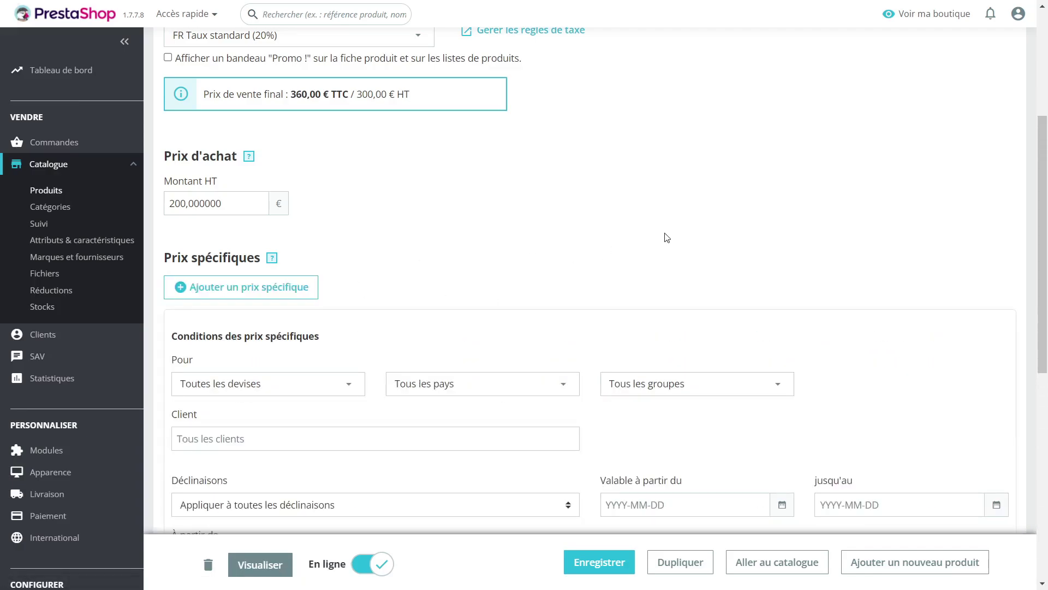
{"action": "scroll", "coordinate": [642, 213], "scroll_direction": "down", "scroll_amount": 3}
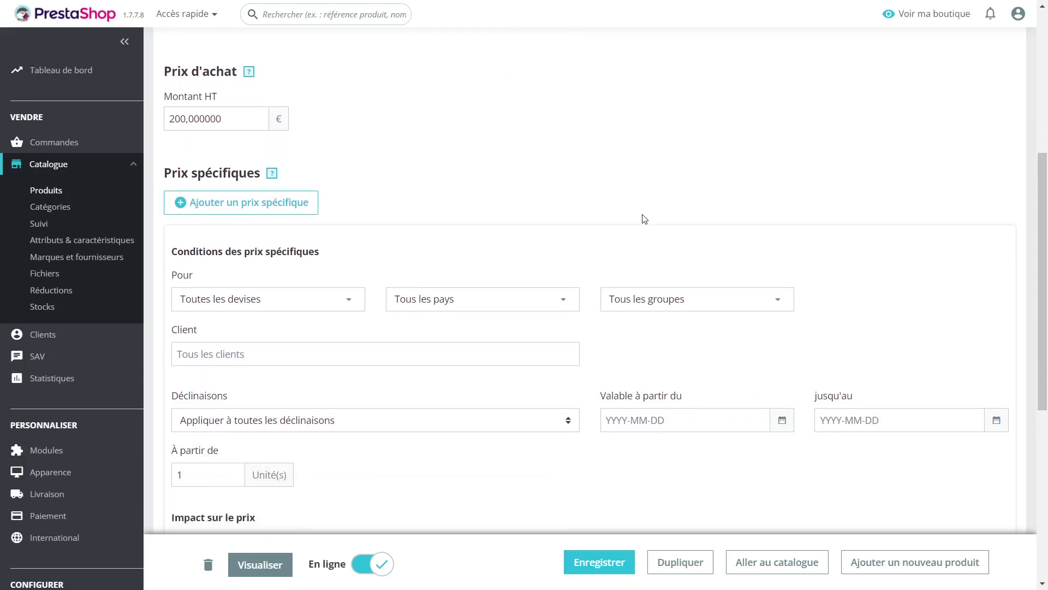
{"action": "scroll", "coordinate": [642, 211], "scroll_direction": "down", "scroll_amount": 1}
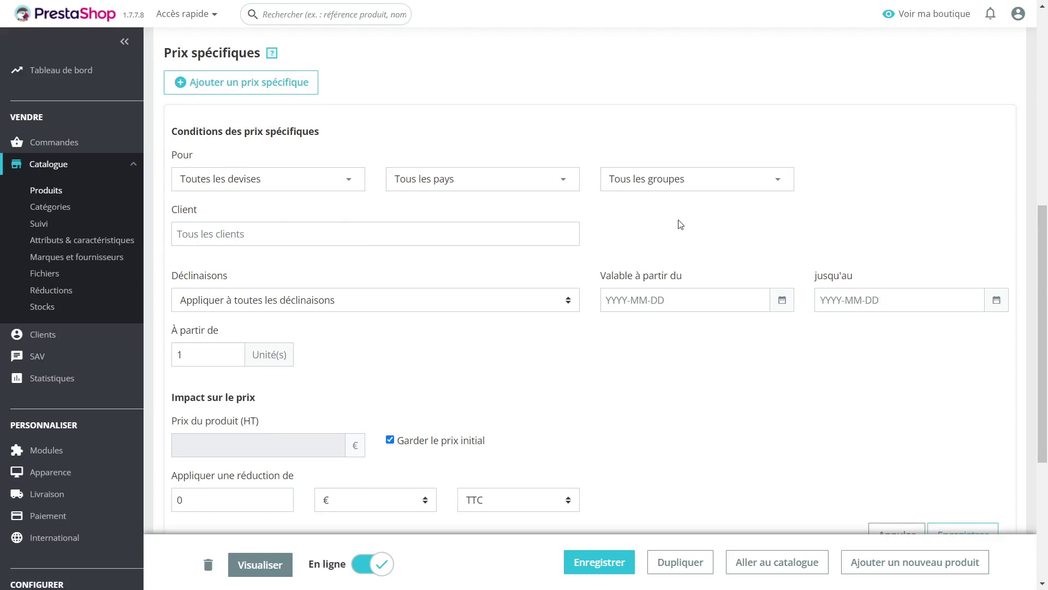
{"action": "left_click", "coordinate": [285, 232]}
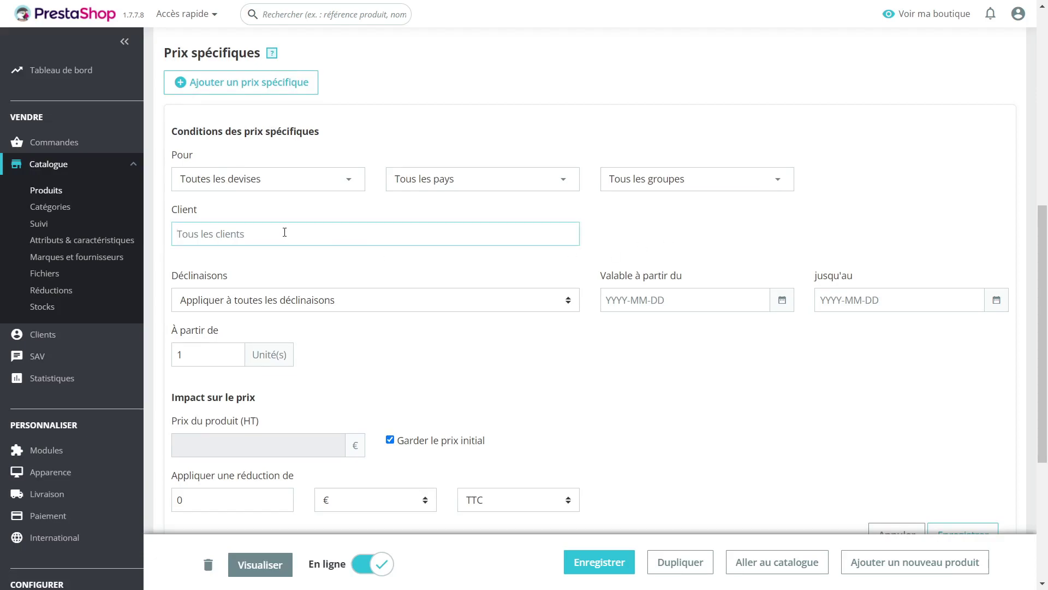
{"action": "left_click", "coordinate": [227, 304]}
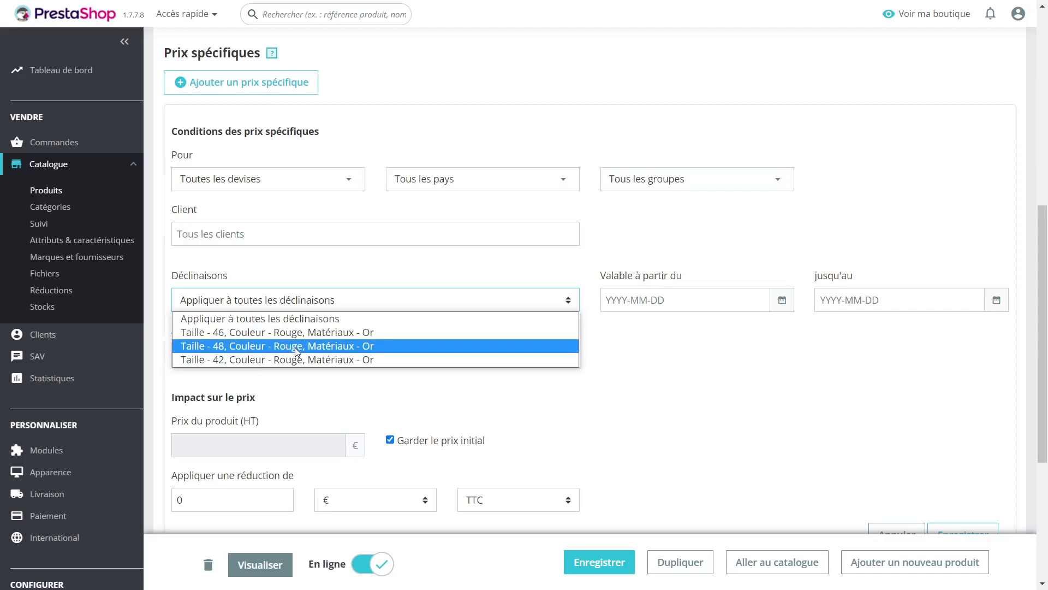
{"action": "left_click", "coordinate": [668, 344]}
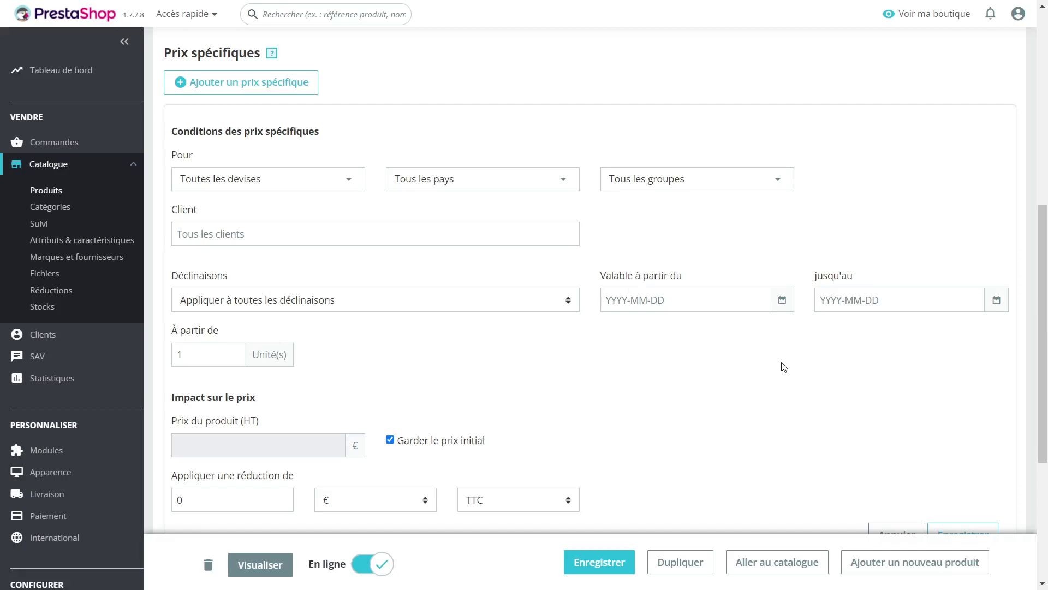
Turn off keeping the initial price for the new specific price and view the reduction type options.
{"action": "scroll", "coordinate": [665, 358], "scroll_direction": "down", "scroll_amount": 3}
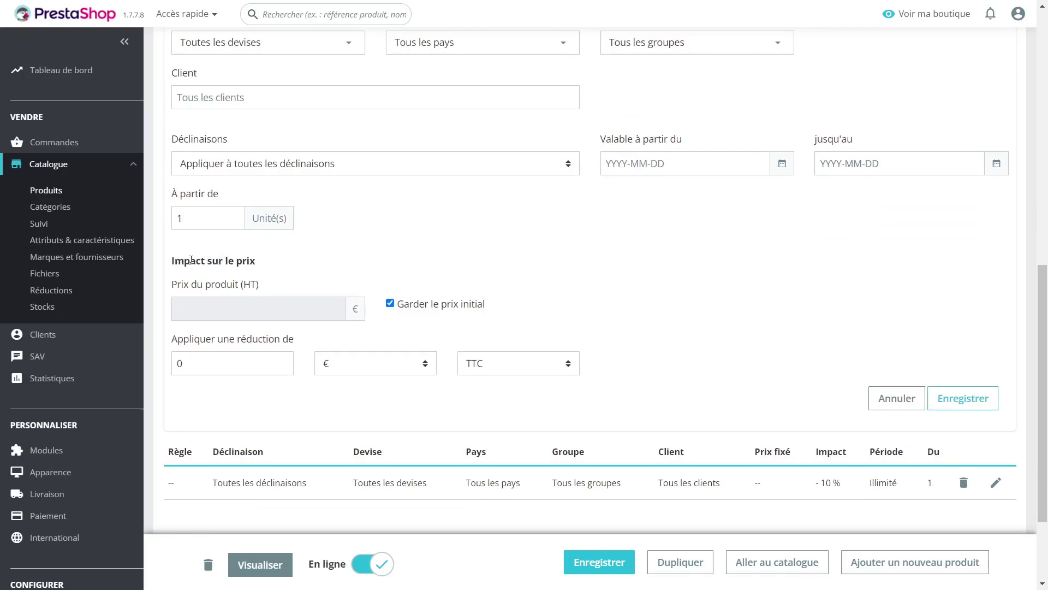
{"action": "left_click", "coordinate": [390, 304]}
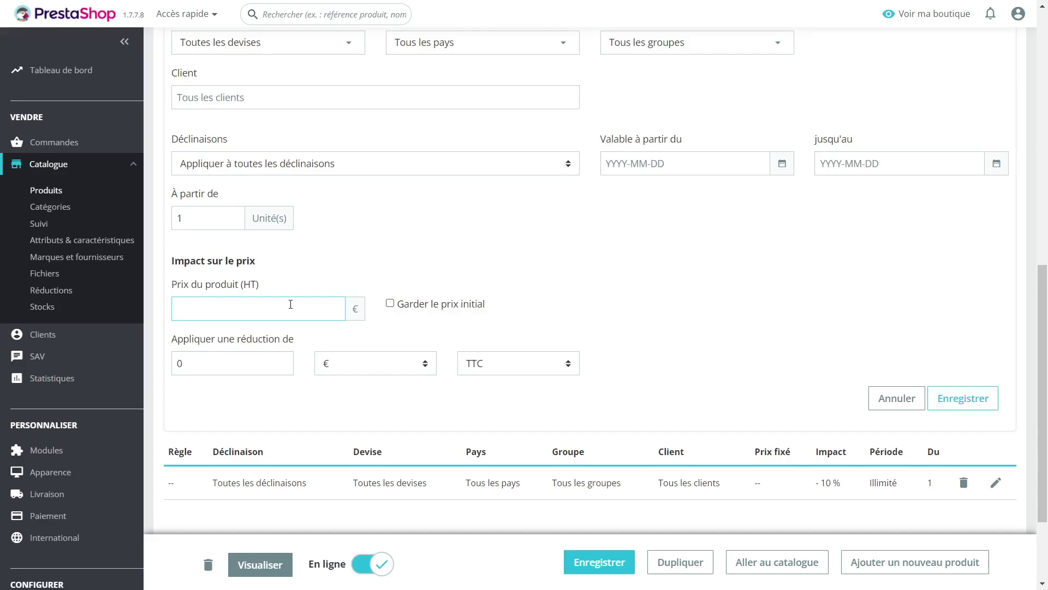
{"action": "left_click", "coordinate": [392, 369]}
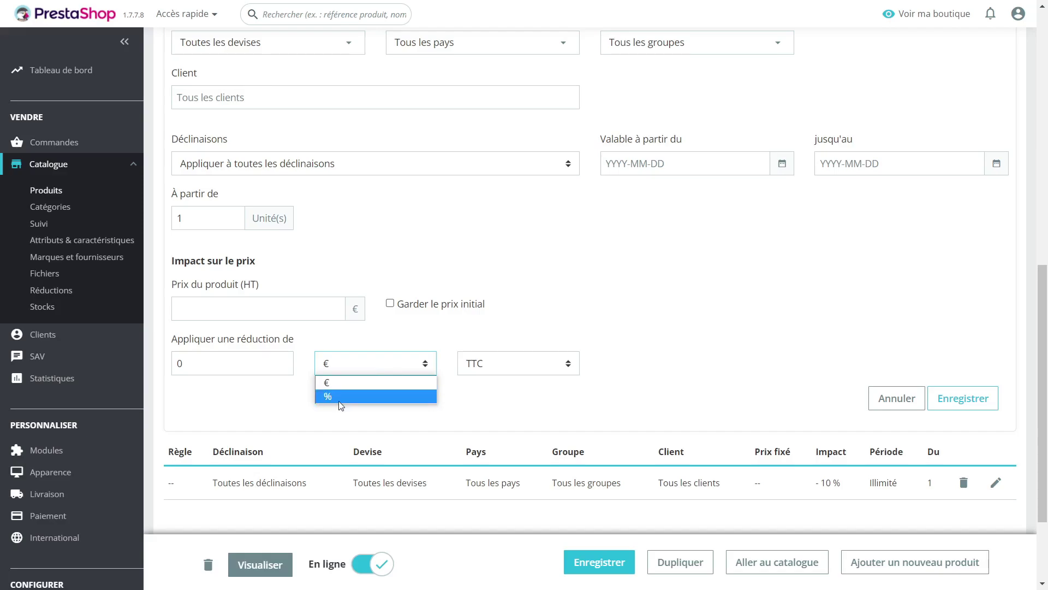
{"action": "left_click", "coordinate": [517, 403]}
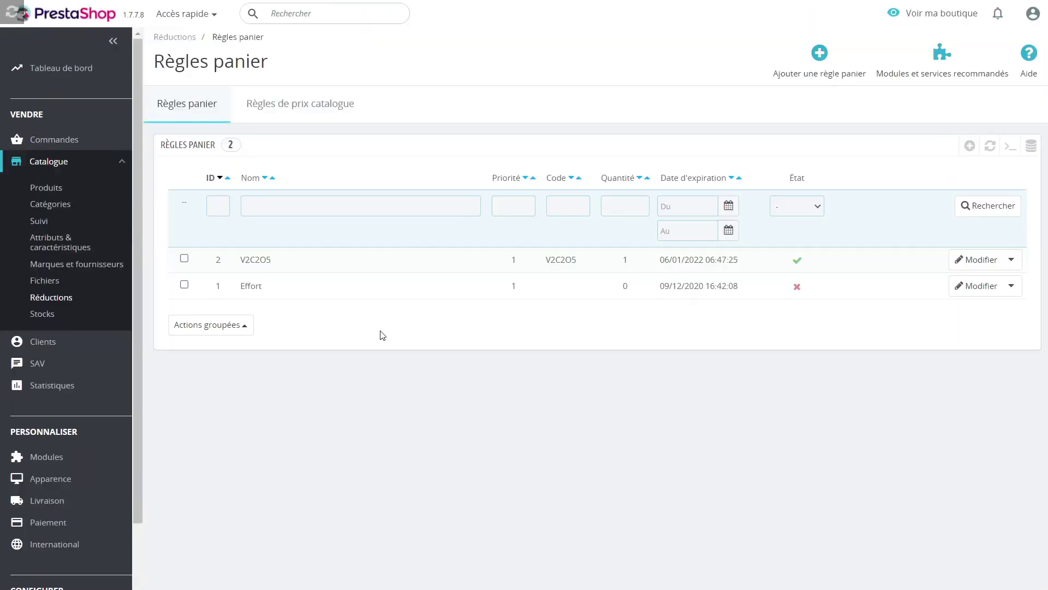
Start a new catalogue price rule and add a first condition group to it.
{"action": "left_click", "coordinate": [254, 107]}
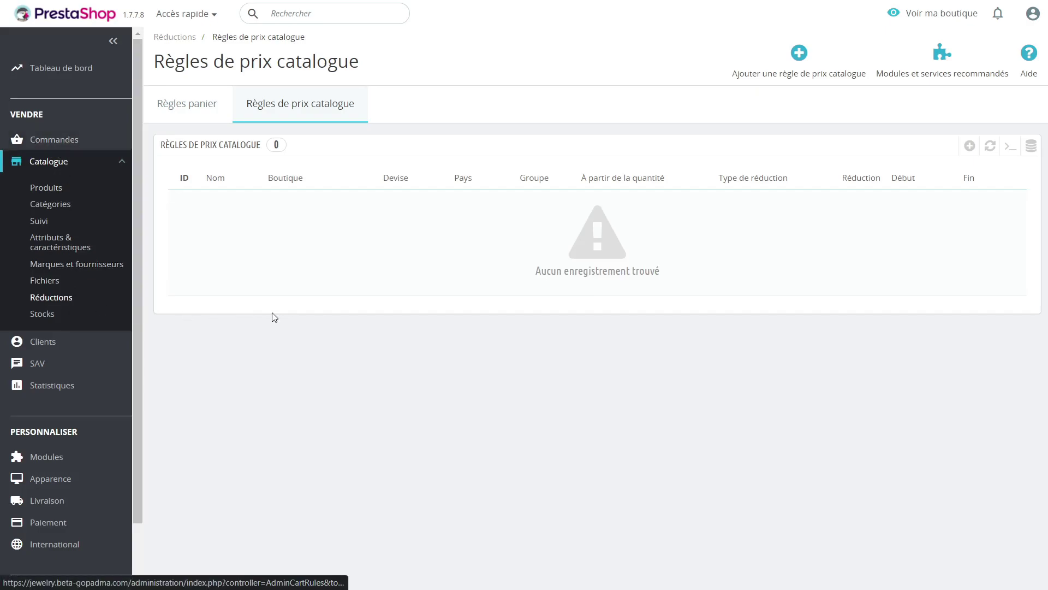
{"action": "left_click", "coordinate": [968, 146]}
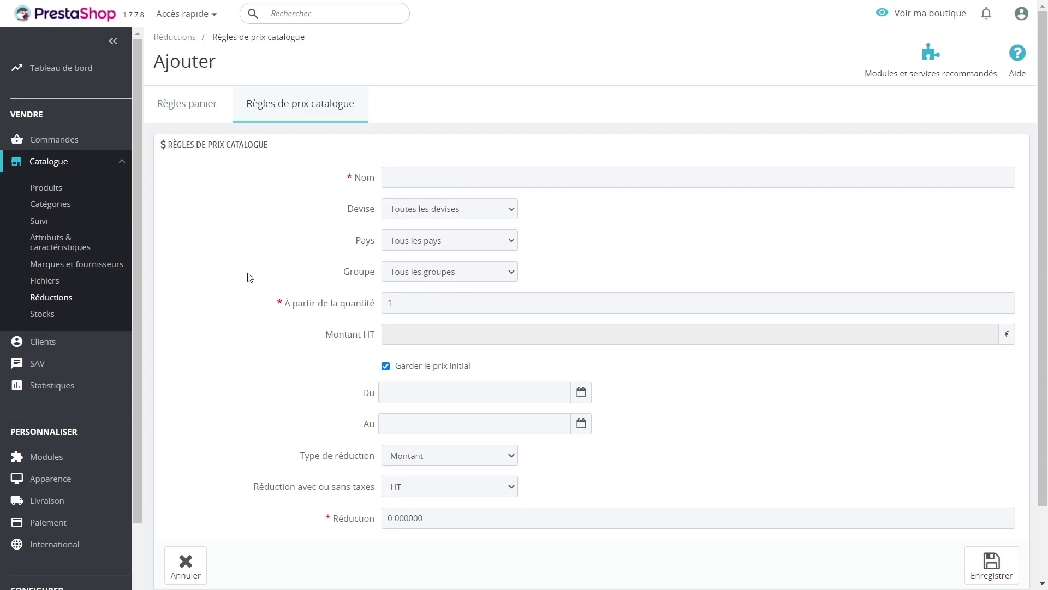
{"action": "scroll", "coordinate": [251, 281], "scroll_direction": "down", "scroll_amount": 2}
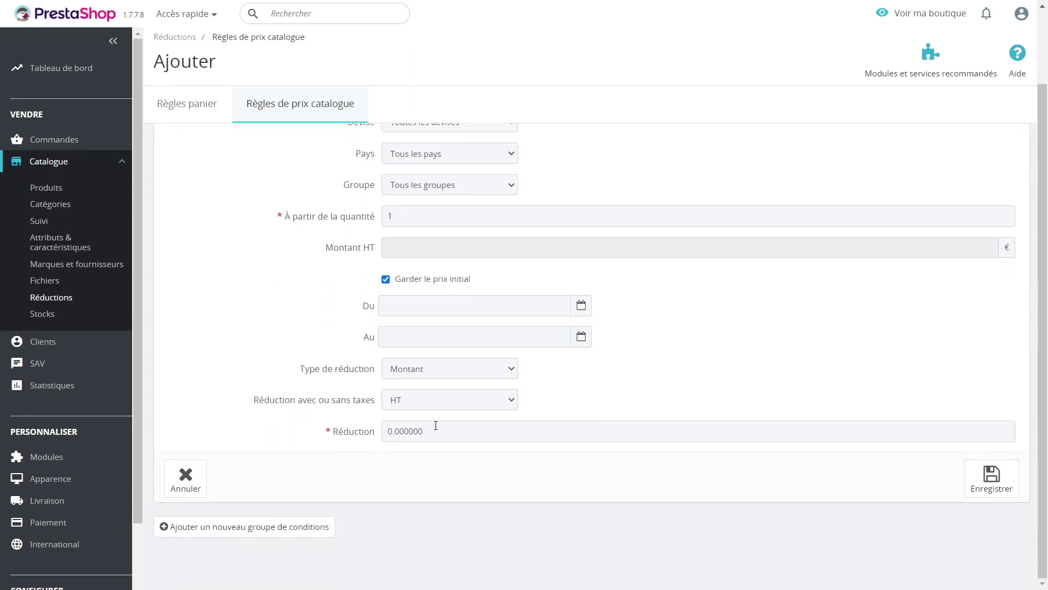
{"action": "left_click", "coordinate": [224, 527]}
{"action": "scroll", "coordinate": [251, 344], "scroll_direction": "down", "scroll_amount": 4}
{"action": "scroll", "coordinate": [249, 344], "scroll_direction": "down", "scroll_amount": 2}
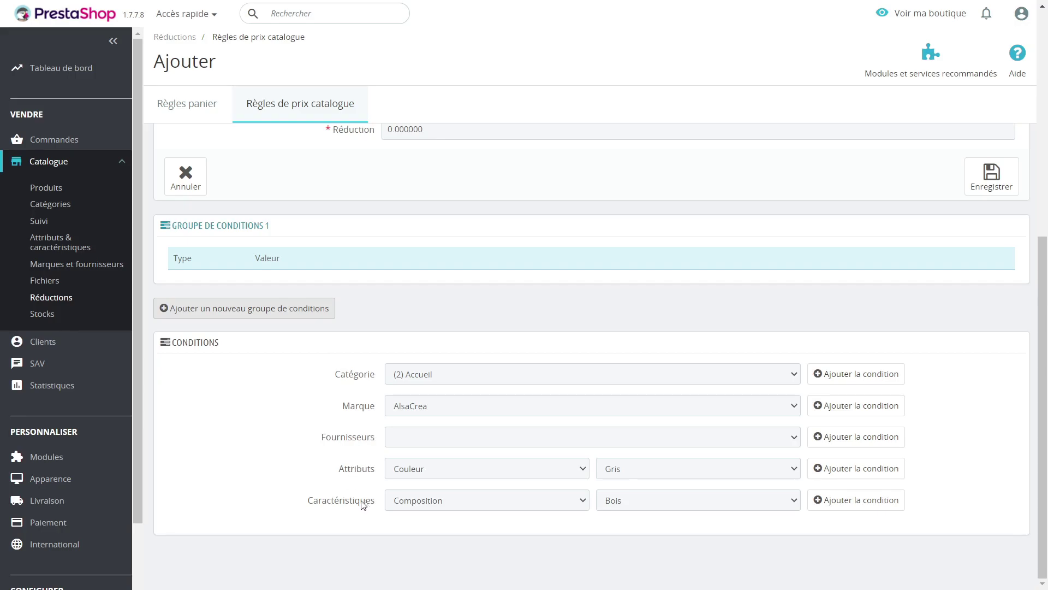
Review the condition types, from category to features, and add a second condition group to the catalogue price rule.
{"action": "left_click_drag", "start_coordinate": [301, 501], "coordinate": [375, 506]}
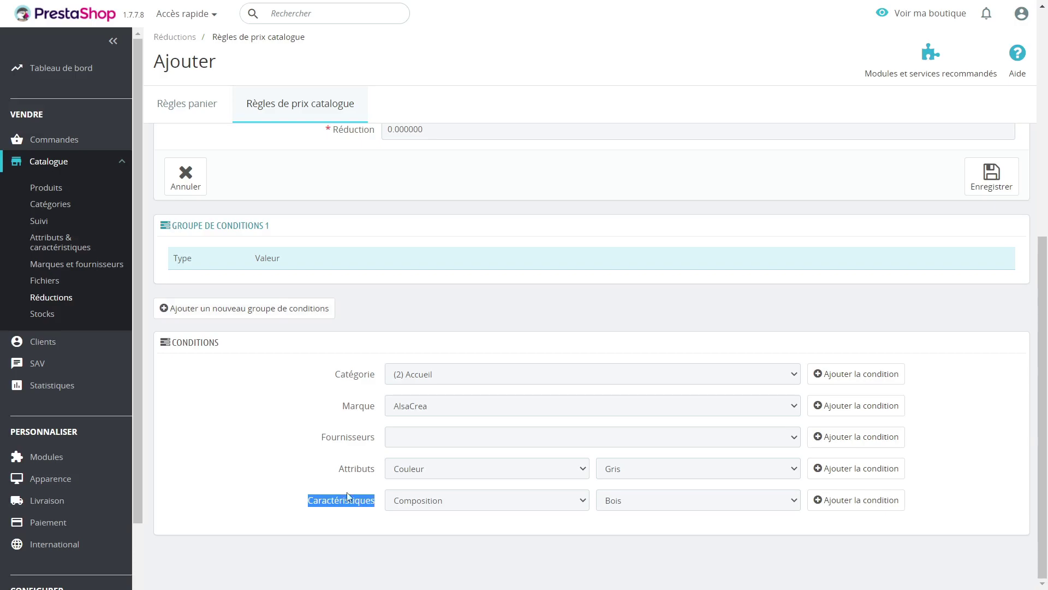
{"action": "left_click", "coordinate": [277, 486]}
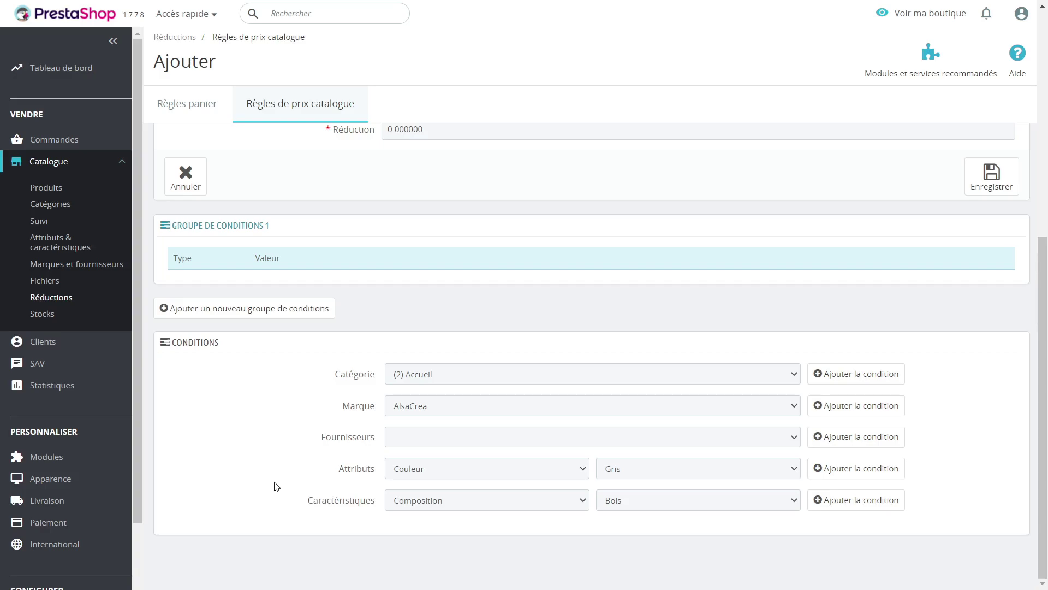
{"action": "left_click_drag", "start_coordinate": [318, 376], "coordinate": [382, 375]}
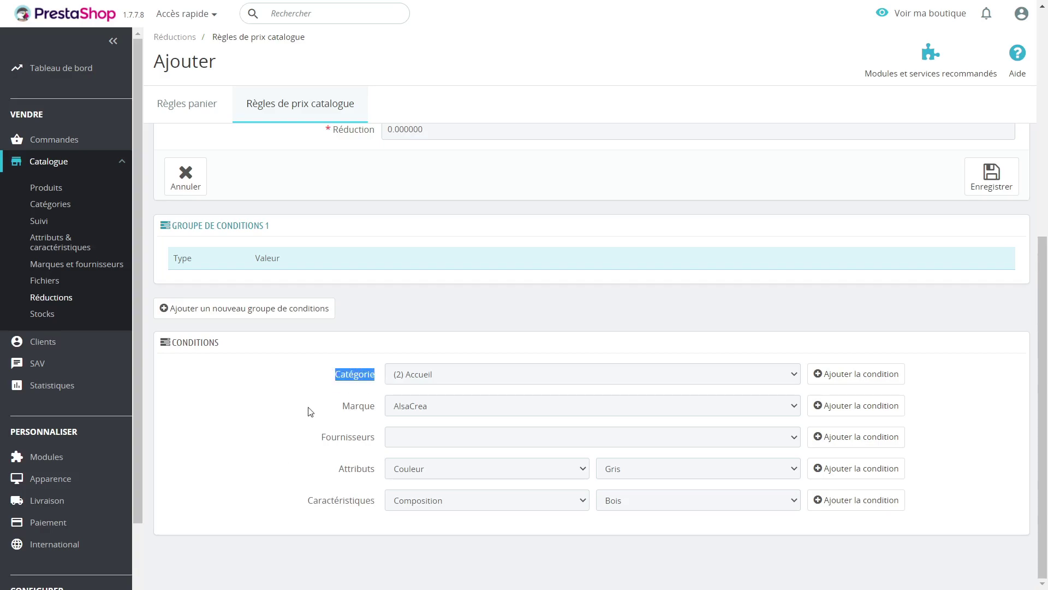
{"action": "left_click", "coordinate": [278, 442]}
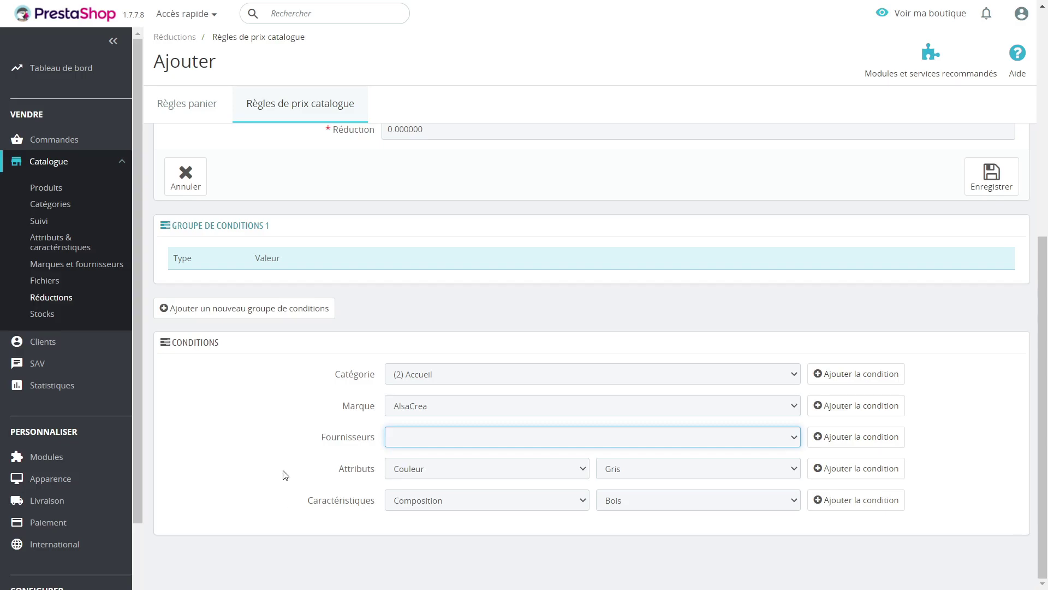
{"action": "left_click", "coordinate": [246, 309]}
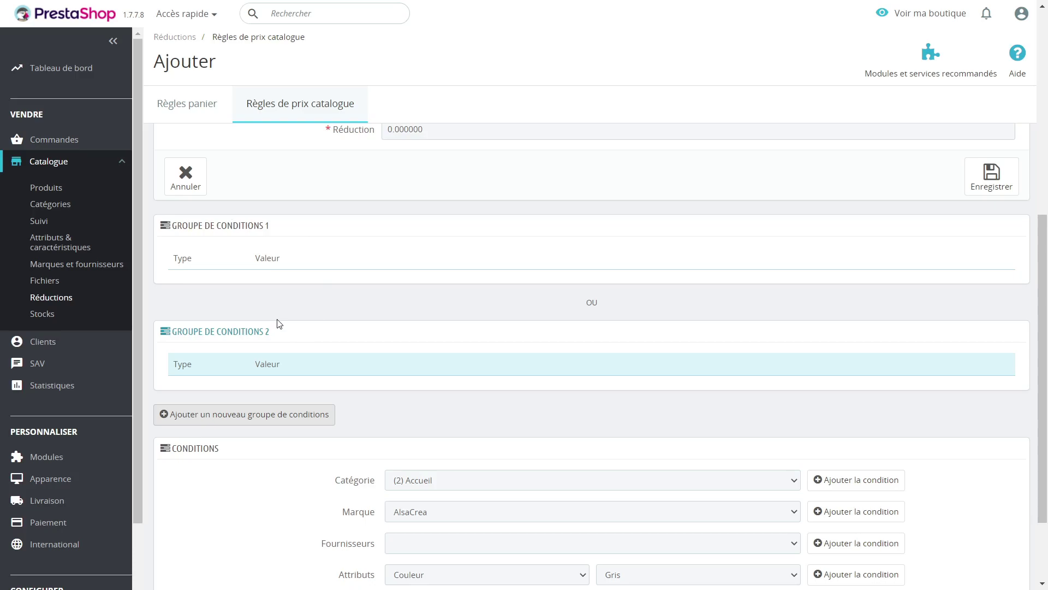
Start a new cart rule in the shop's discounts and check the promo code field in the storefront cart.
{"action": "left_click", "coordinate": [184, 107]}
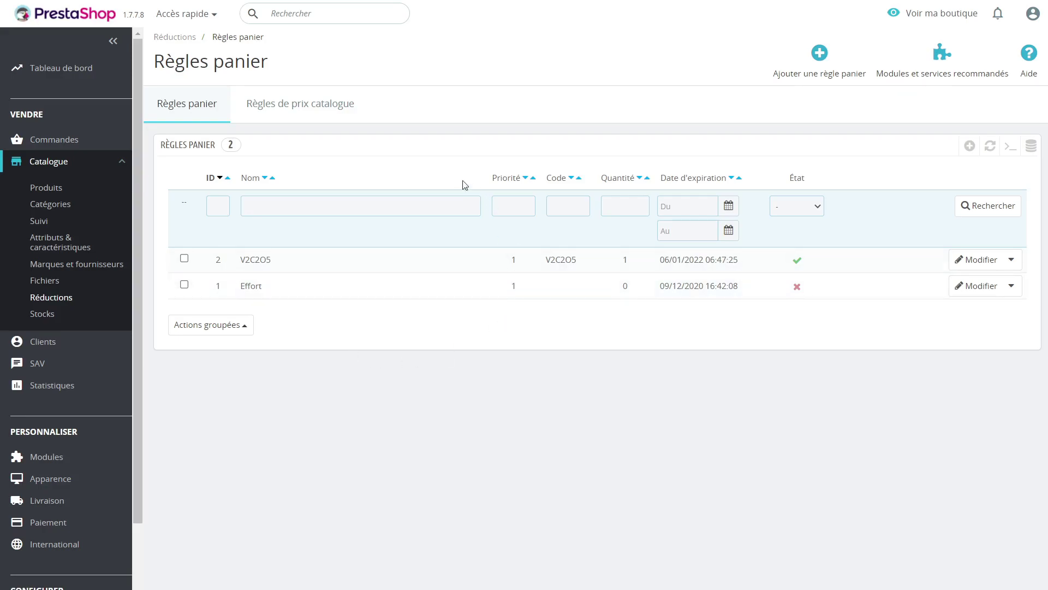
{"action": "left_click", "coordinate": [822, 68]}
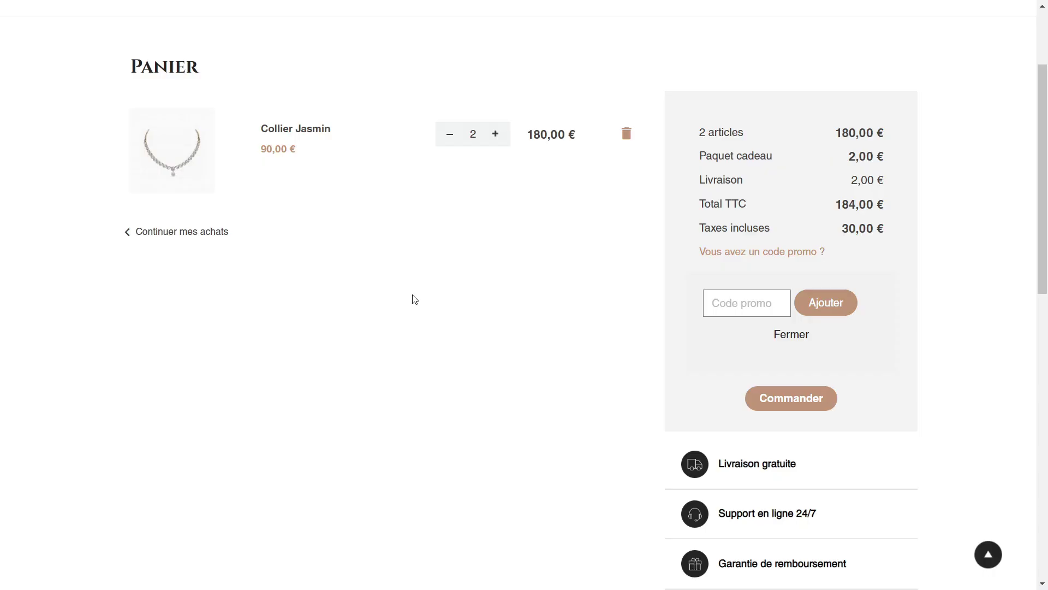
{"action": "scroll", "coordinate": [453, 262], "scroll_direction": "up", "scroll_amount": 1}
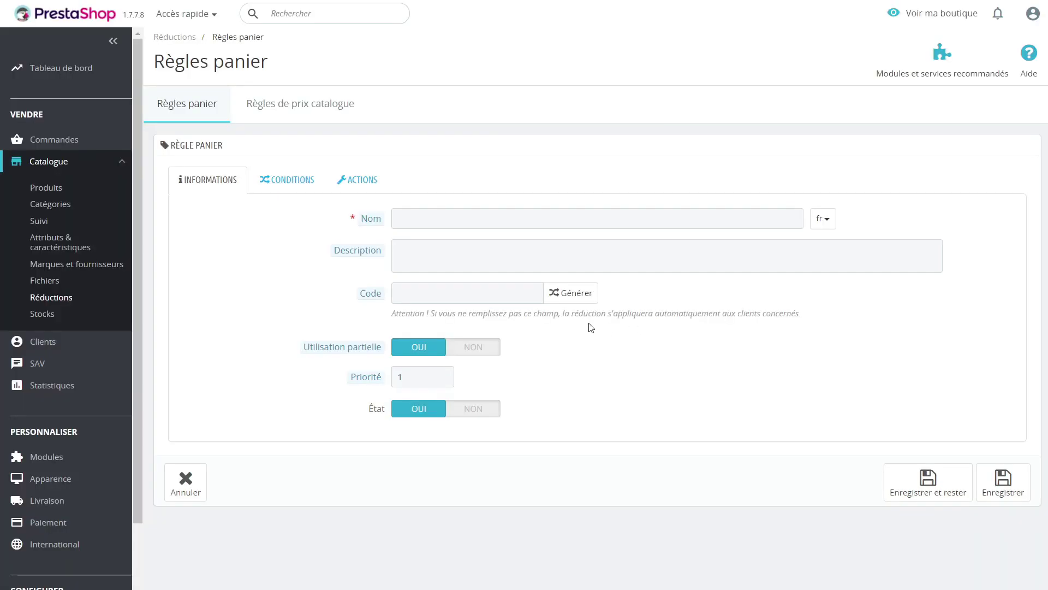
Generate a promo code for the new cart rule and clear it from the code field.
{"action": "left_click", "coordinate": [564, 297]}
{"action": "left_click_drag", "start_coordinate": [475, 292], "coordinate": [380, 288]}
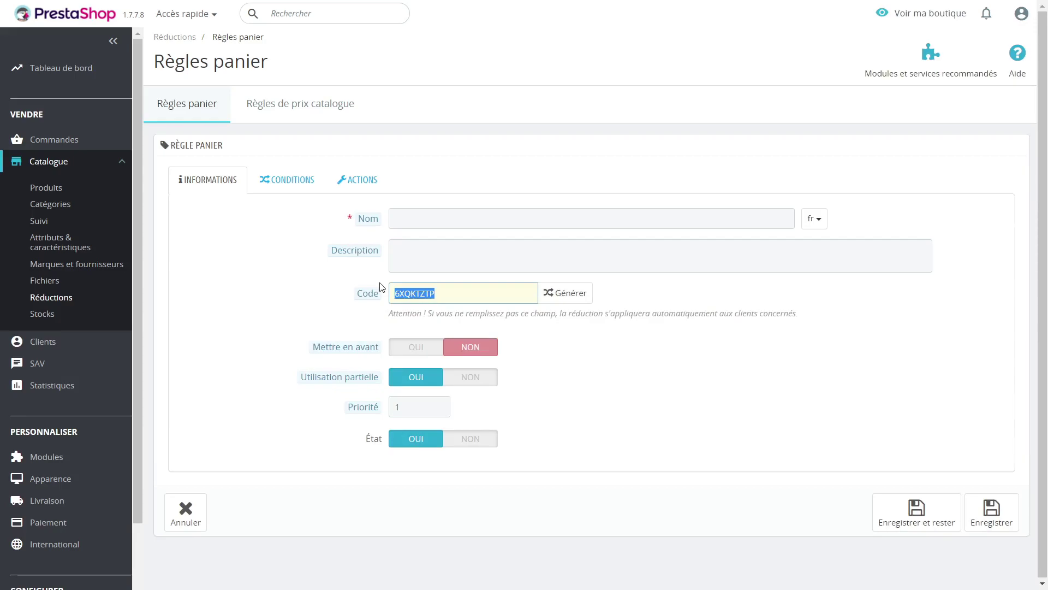
{"action": "key", "text": "BackSpace"}
{"action": "left_click", "coordinate": [324, 287]}
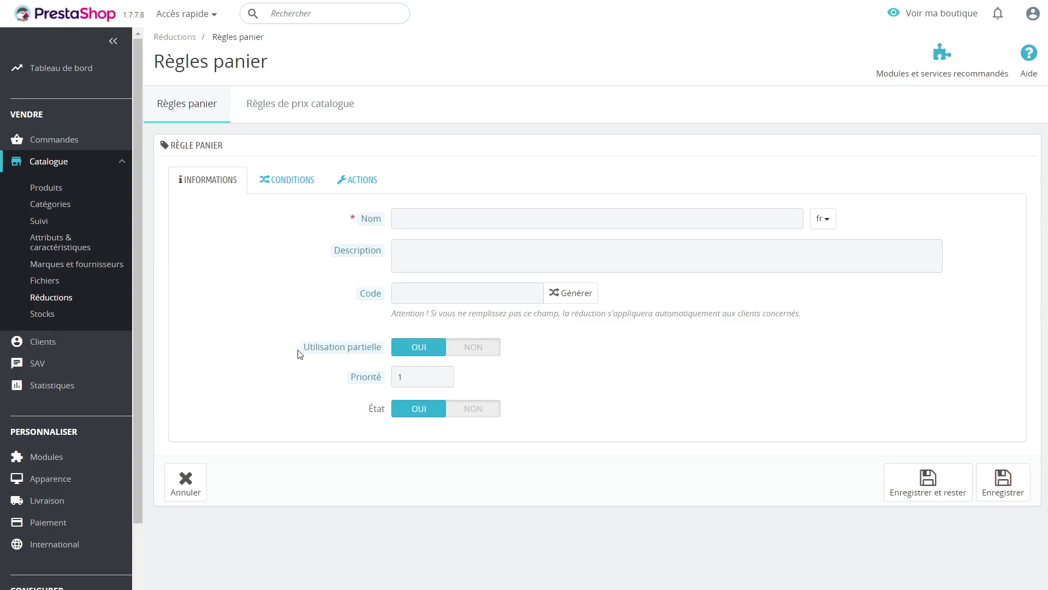
{"action": "mouse_move", "coordinate": [316, 354]}
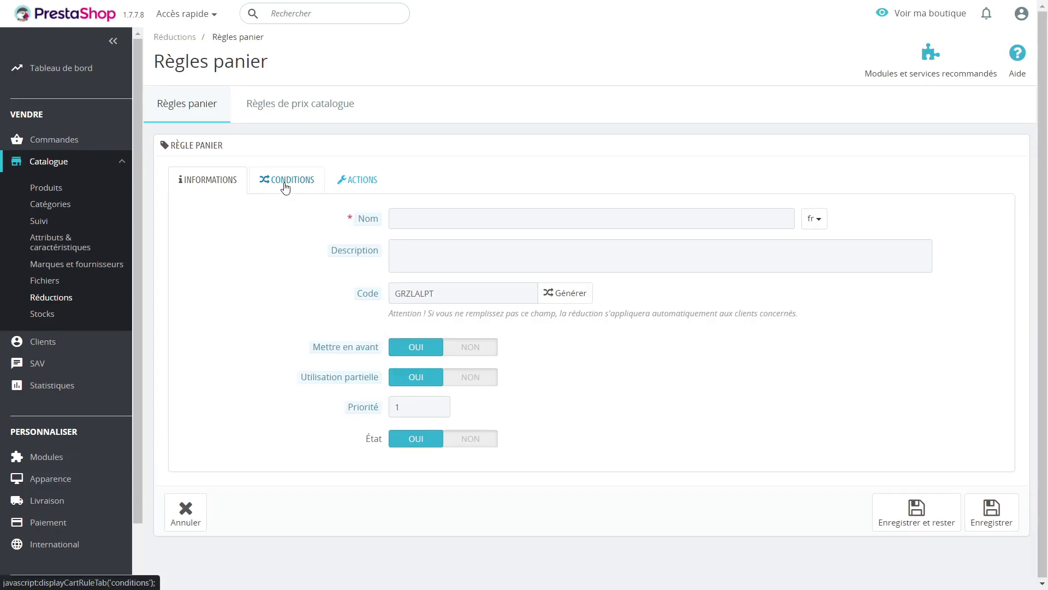
Examine the cart rule's conditions: the help on total and per-user quantities and the compatibility restriction with other cart rules.
{"action": "left_click", "coordinate": [285, 188]}
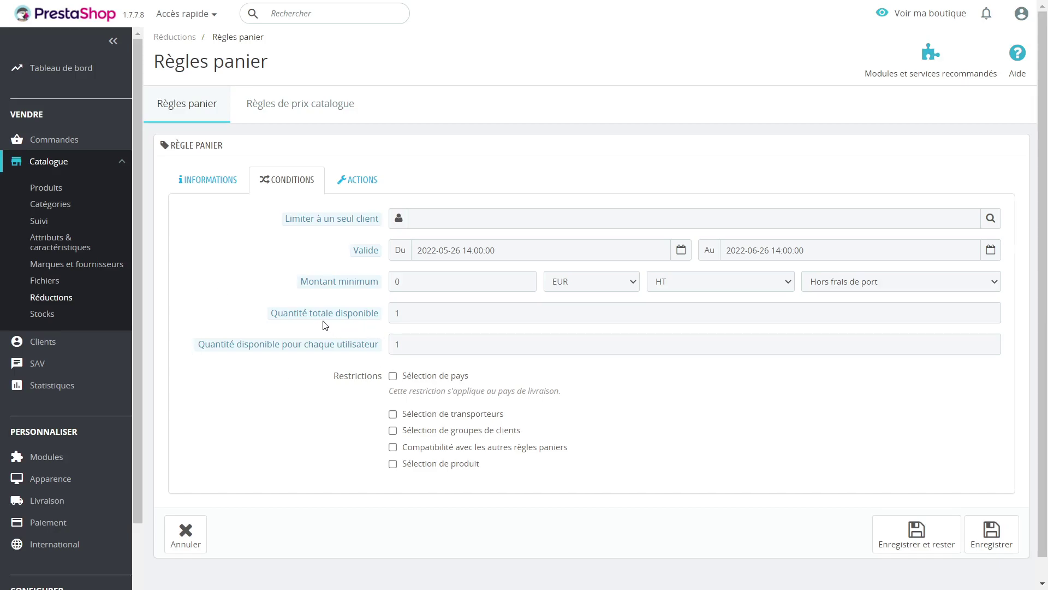
{"action": "mouse_move", "coordinate": [345, 300]}
{"action": "mouse_move", "coordinate": [275, 310]}
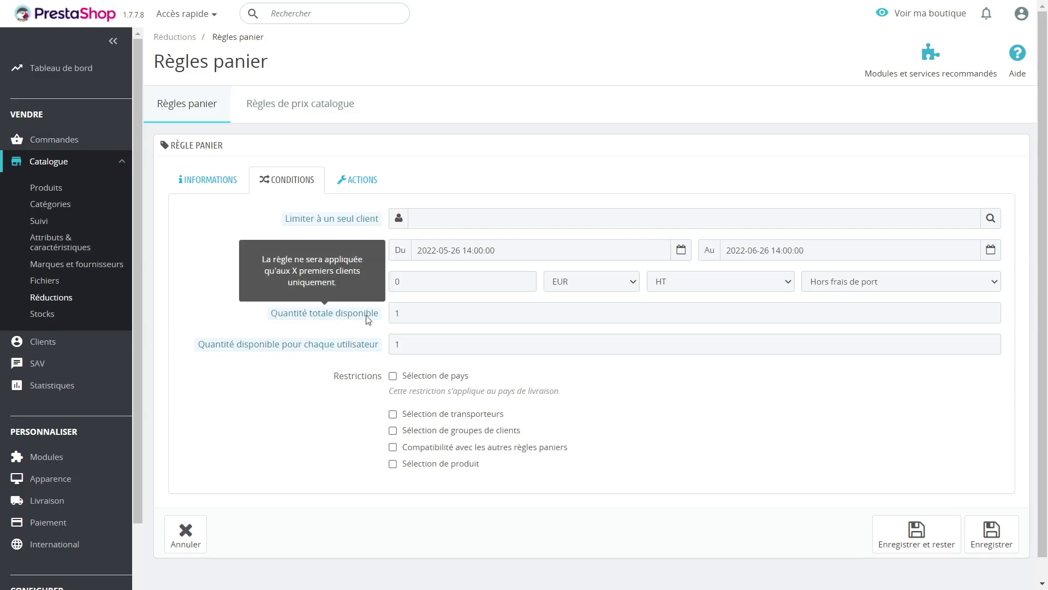
{"action": "mouse_move", "coordinate": [246, 347]}
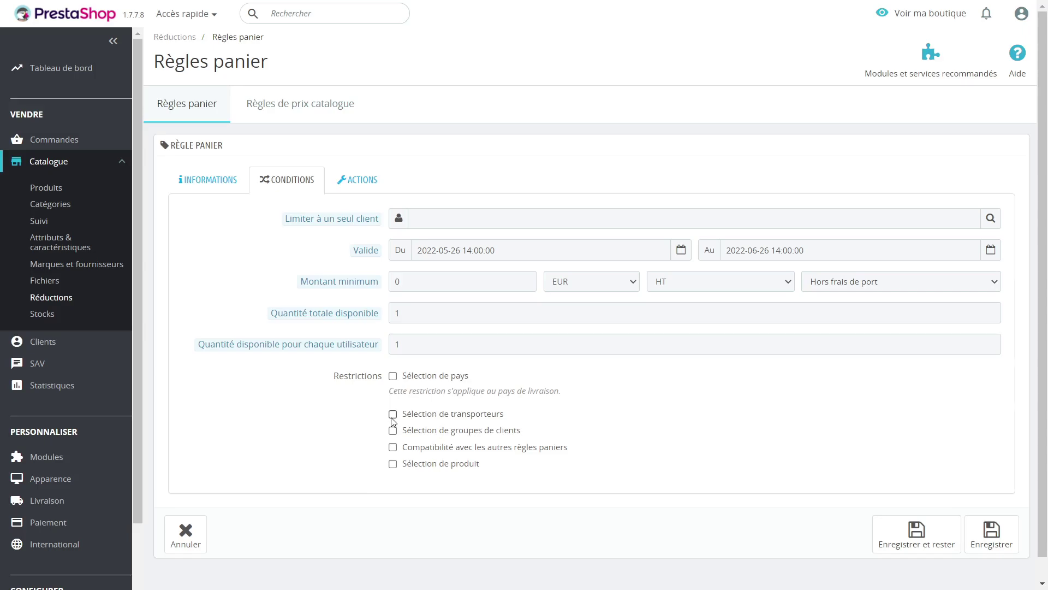
{"action": "left_click", "coordinate": [393, 447]}
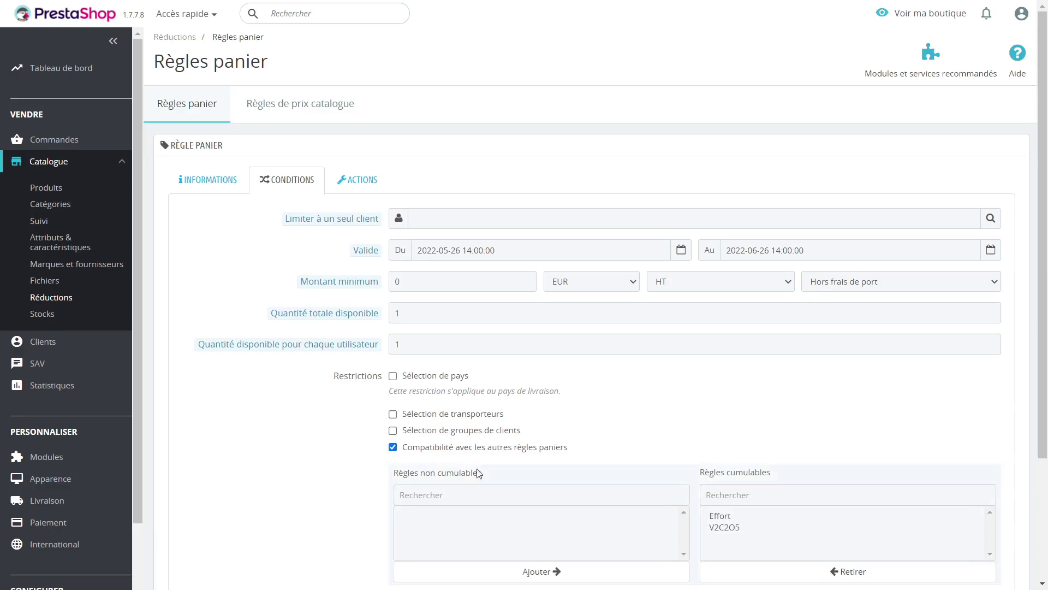
{"action": "left_click", "coordinate": [393, 447]}
Enable the product selection restriction, add a product selection block, and review the rule types it offers.
{"action": "left_click", "coordinate": [393, 464]}
{"action": "scroll", "coordinate": [346, 425], "scroll_direction": "down", "scroll_amount": 1}
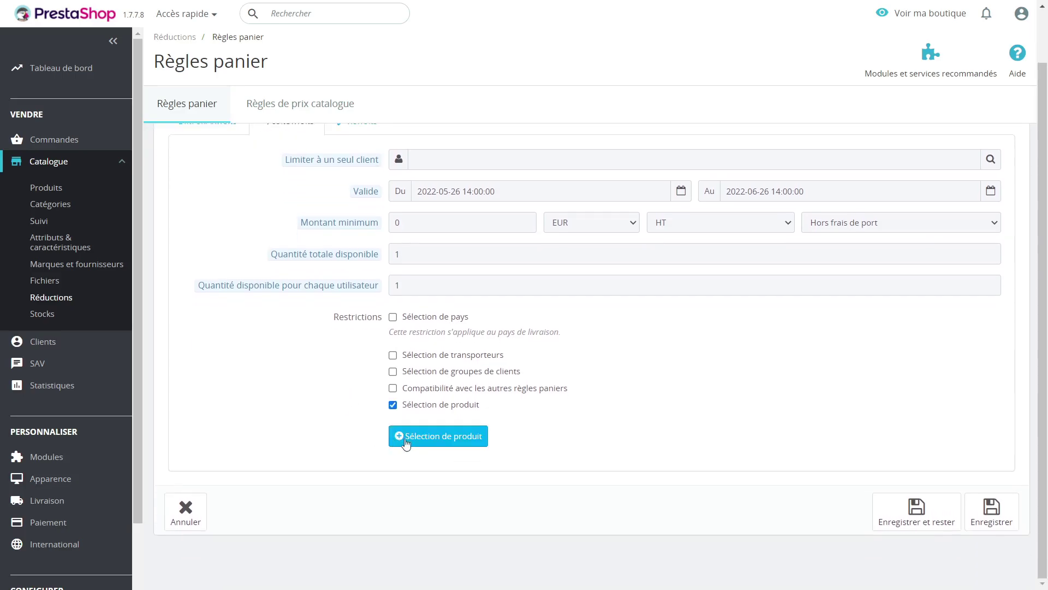
{"action": "left_click", "coordinate": [433, 442]}
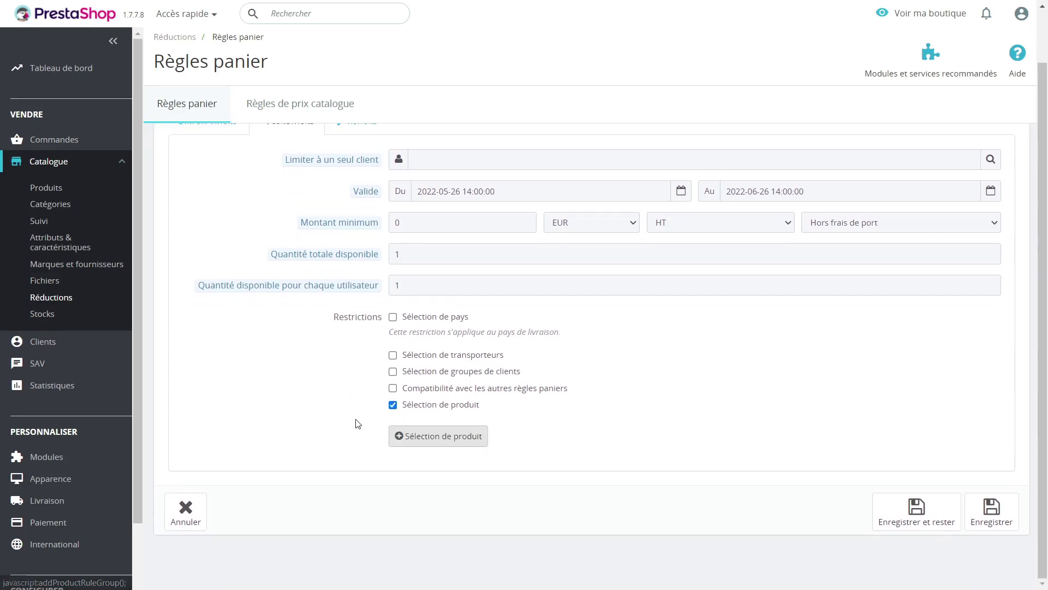
{"action": "scroll", "coordinate": [358, 424], "scroll_direction": "down", "scroll_amount": 2}
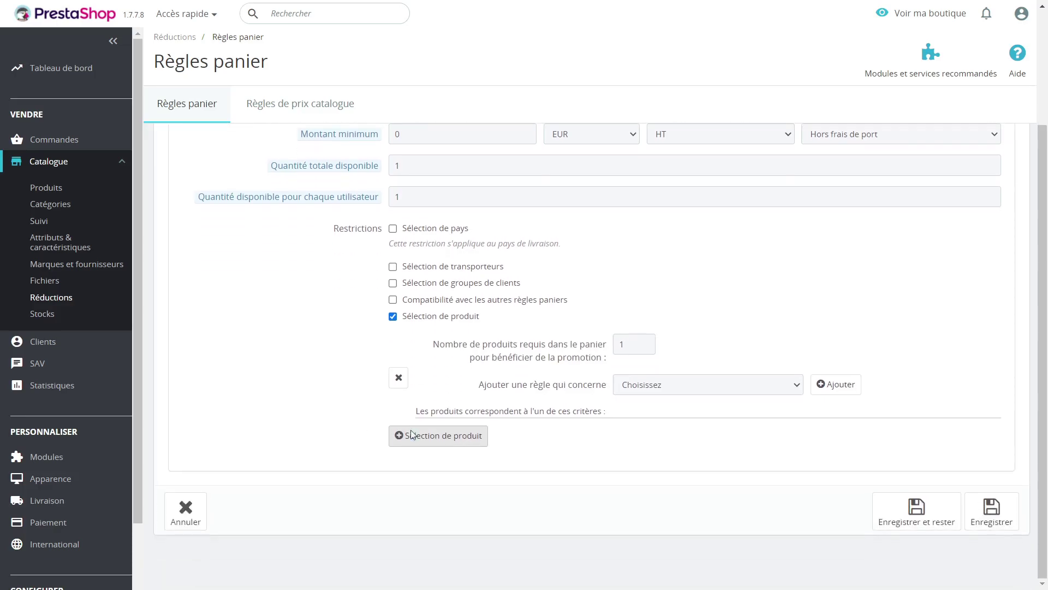
{"action": "left_click", "coordinate": [715, 388]}
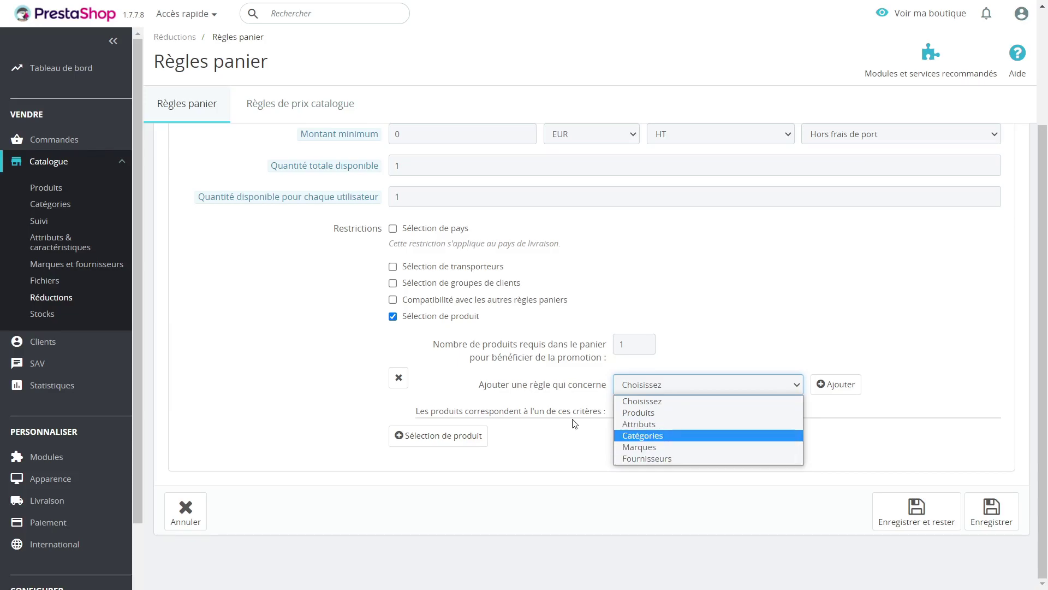
{"action": "left_click", "coordinate": [325, 349]}
{"action": "scroll", "coordinate": [316, 380], "scroll_direction": "up", "scroll_amount": 3}
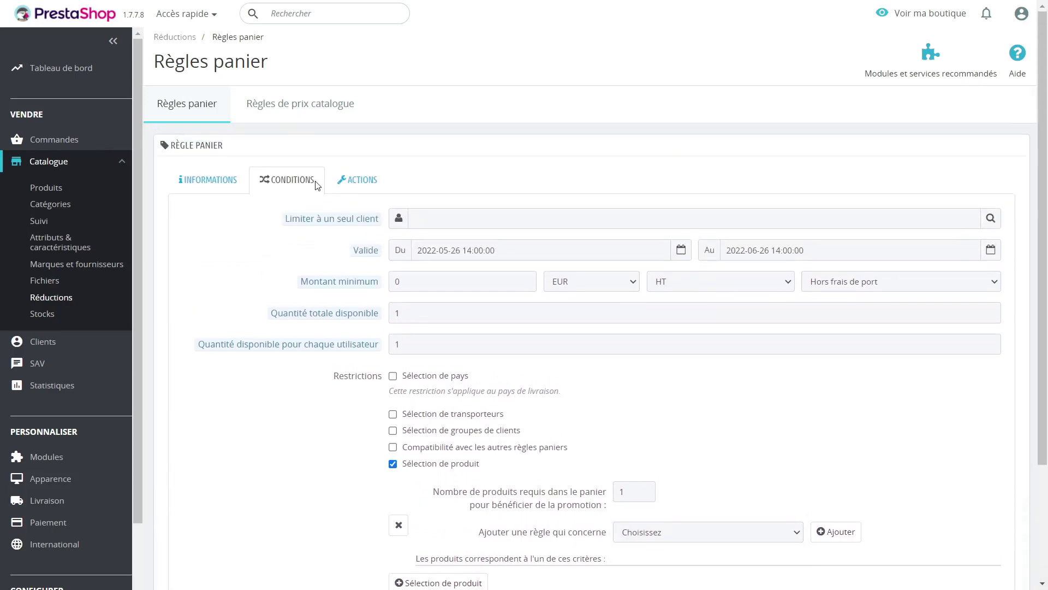
Compare the Pourcentage (%), Montant and Aucun reduction options in the cart rule's actions.
{"action": "left_click", "coordinate": [355, 180]}
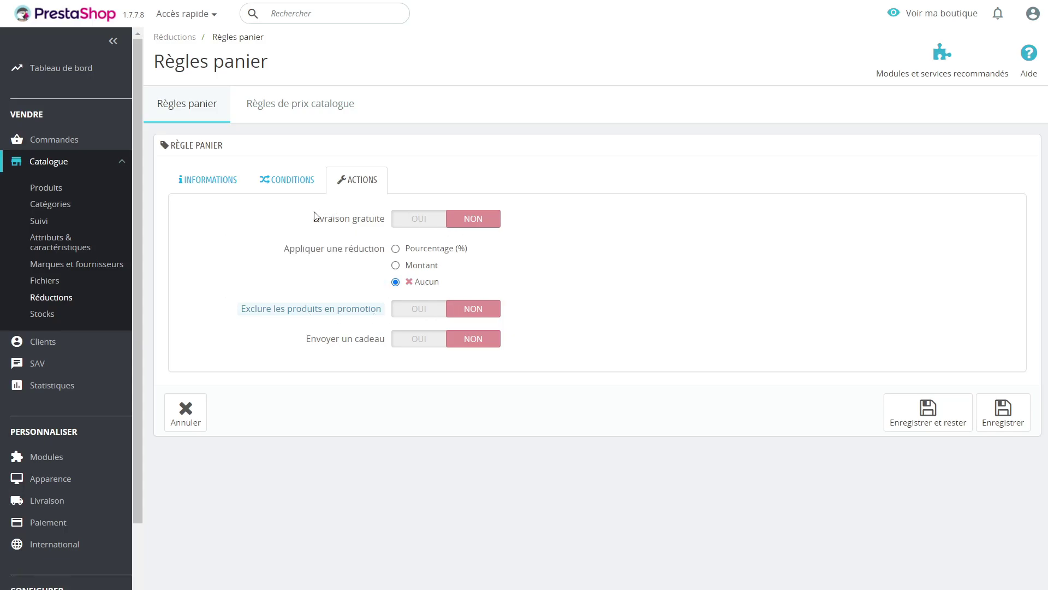
{"action": "left_click", "coordinate": [396, 249]}
{"action": "left_click", "coordinate": [396, 266]}
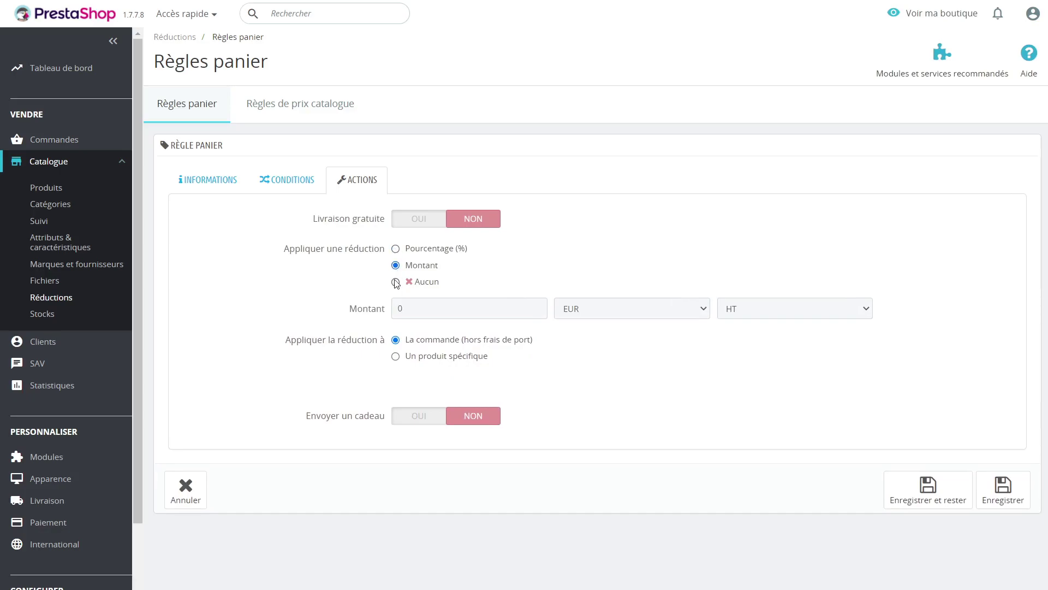
{"action": "left_click", "coordinate": [396, 249]}
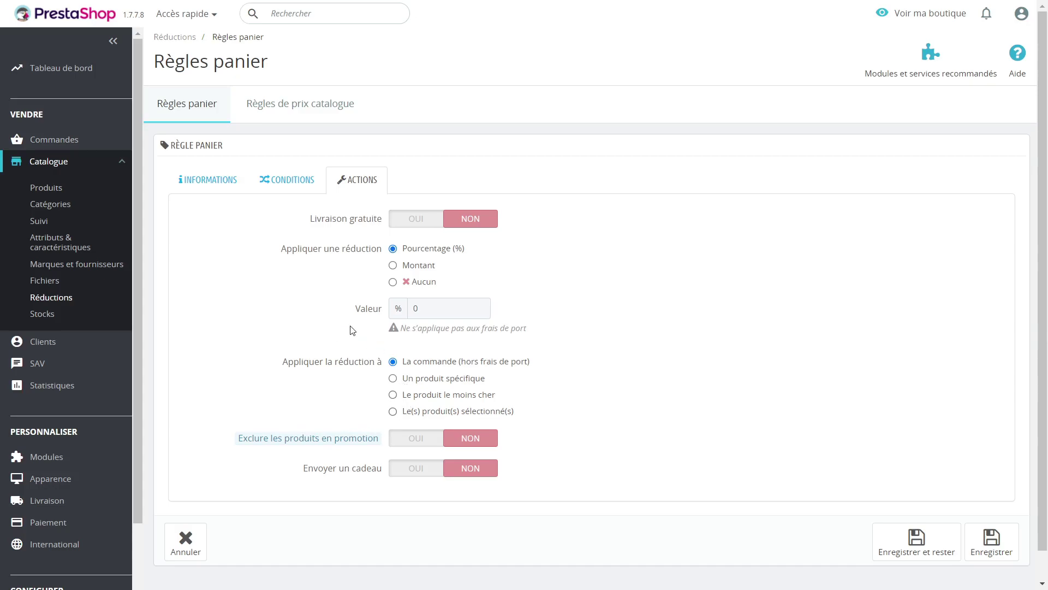
{"action": "left_click", "coordinate": [393, 266]}
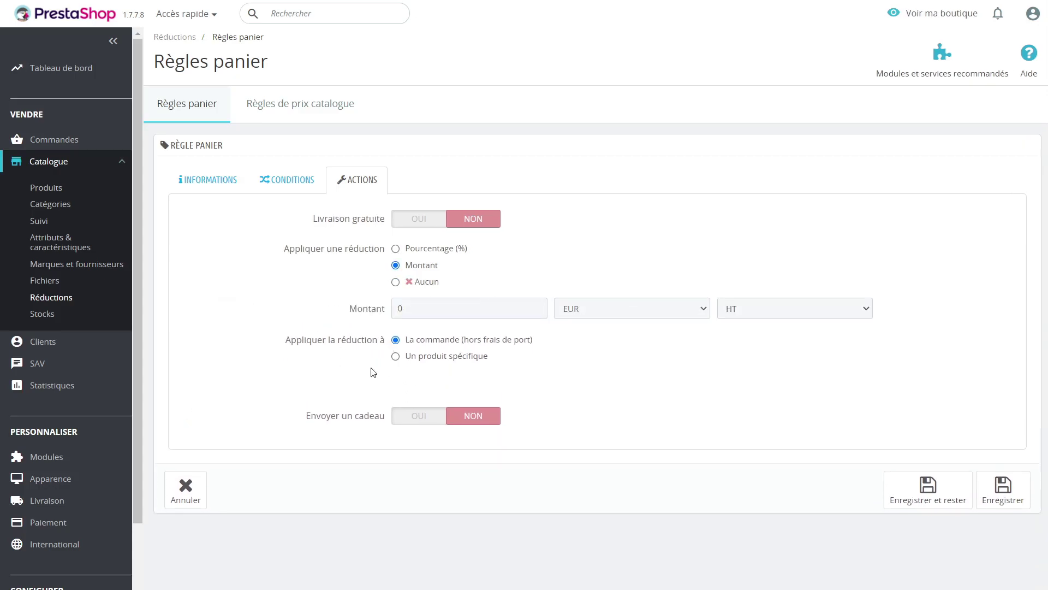
{"action": "left_click", "coordinate": [396, 282]}
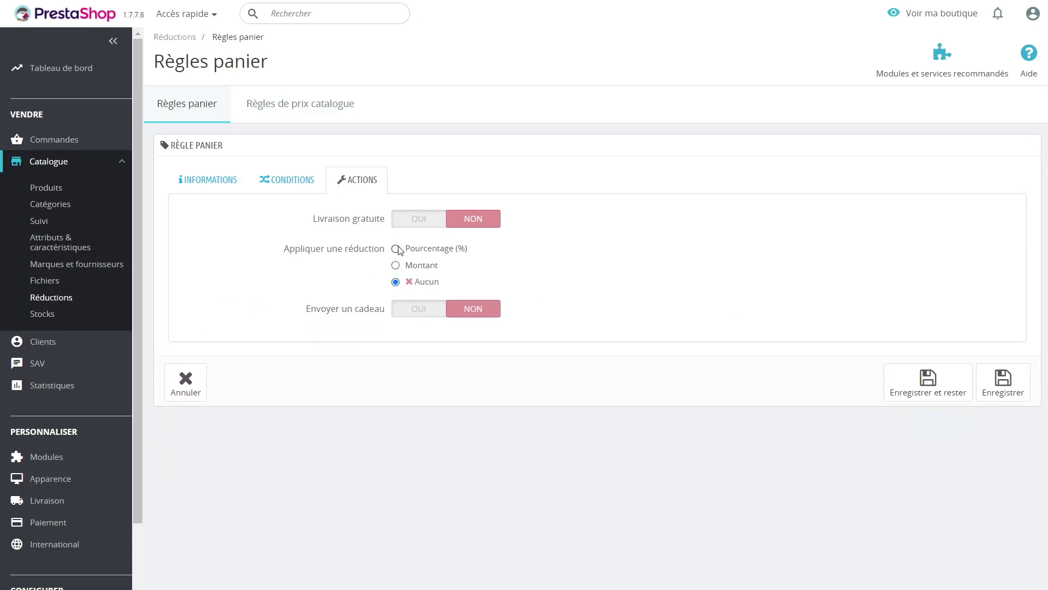
Try a percentage reduction on the selected products and an amount reduction on a specific product, up to its product search field.
{"action": "left_click", "coordinate": [396, 249]}
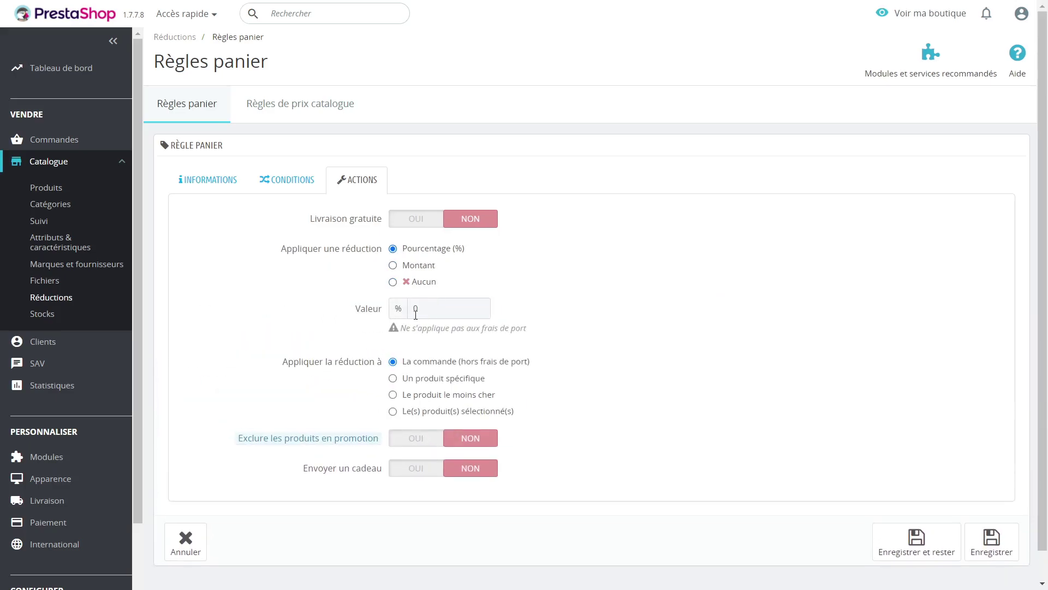
{"action": "left_click", "coordinate": [411, 307]}
{"action": "left_click", "coordinate": [394, 413]}
{"action": "left_click", "coordinate": [412, 267]}
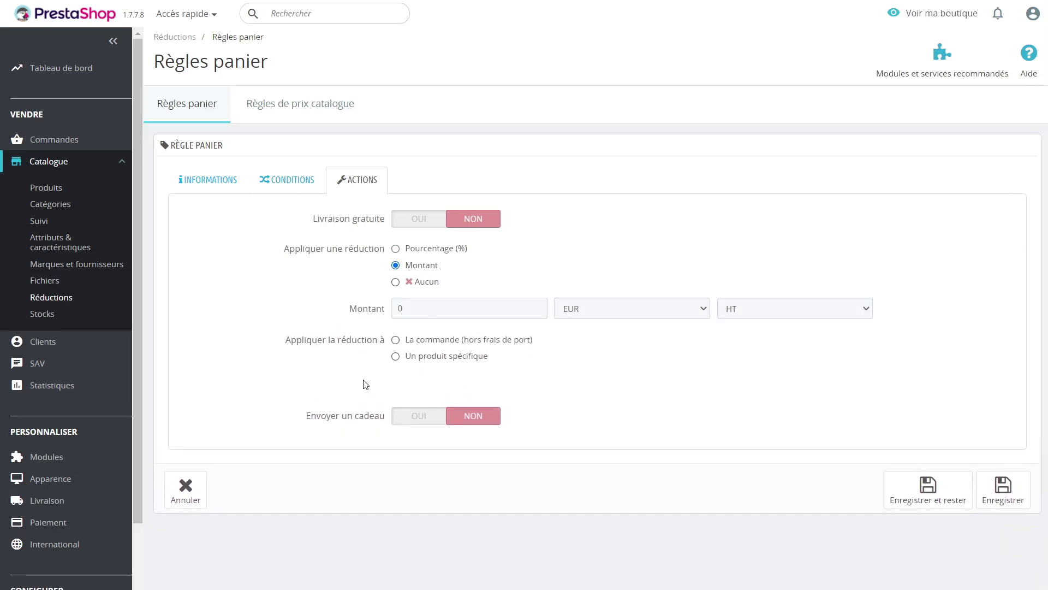
{"action": "left_click", "coordinate": [395, 357]}
{"action": "left_click", "coordinate": [404, 413]}
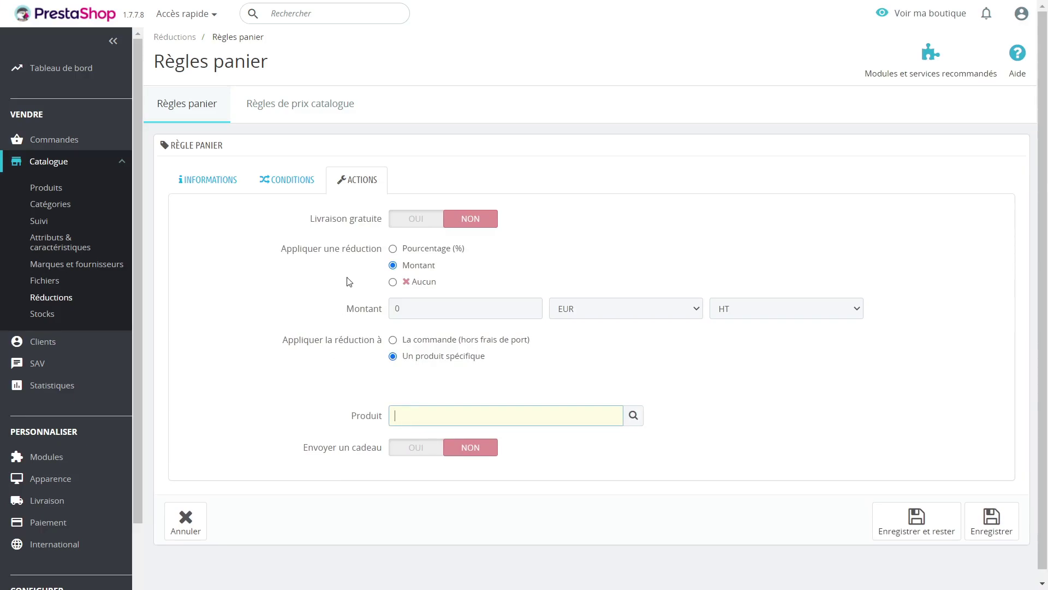
Set the cart rule's reduction to Aucun and enable sending a gift.
{"action": "left_click", "coordinate": [393, 282]}
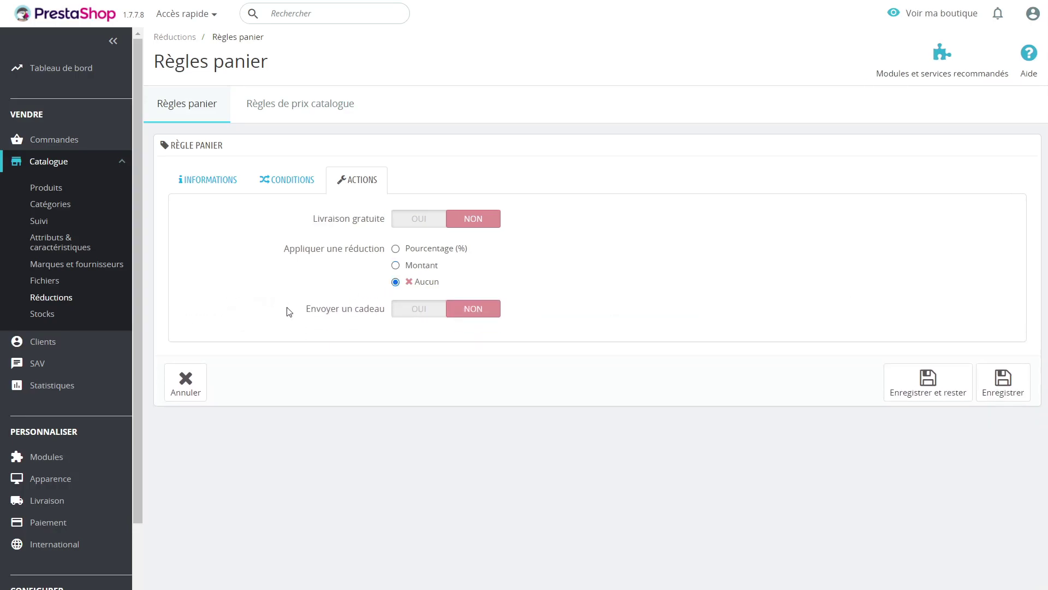
{"action": "left_click", "coordinate": [434, 310]}
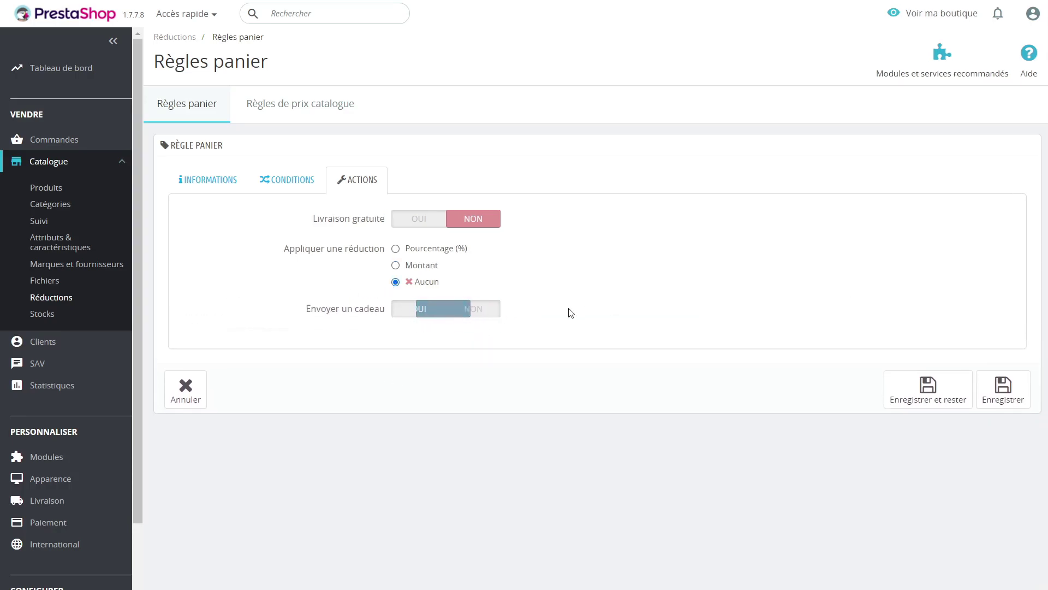